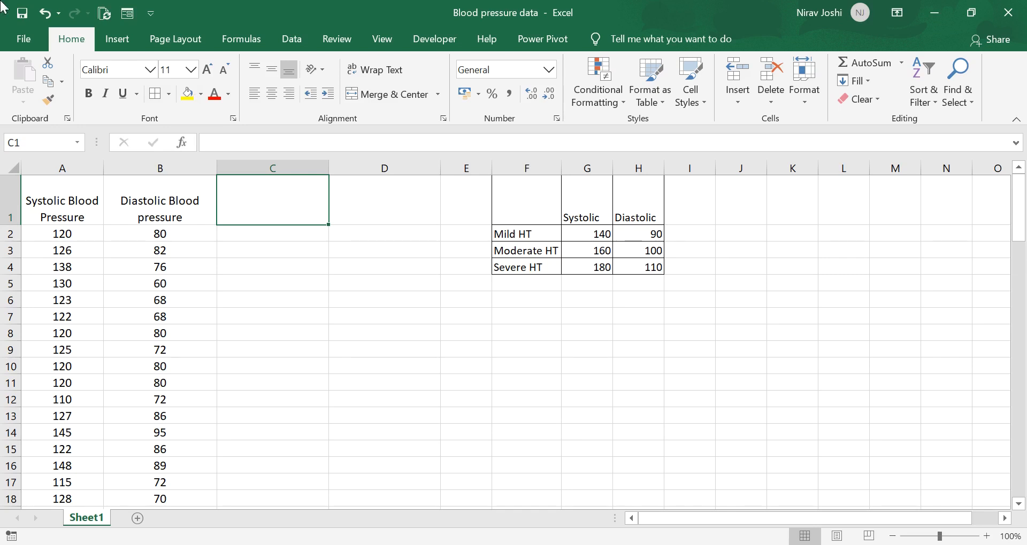
Step: Review the systolic and diastolic pressure columns and the three hypertension categories in the reference table
{"action": "left_click", "coordinate": [56, 159]}
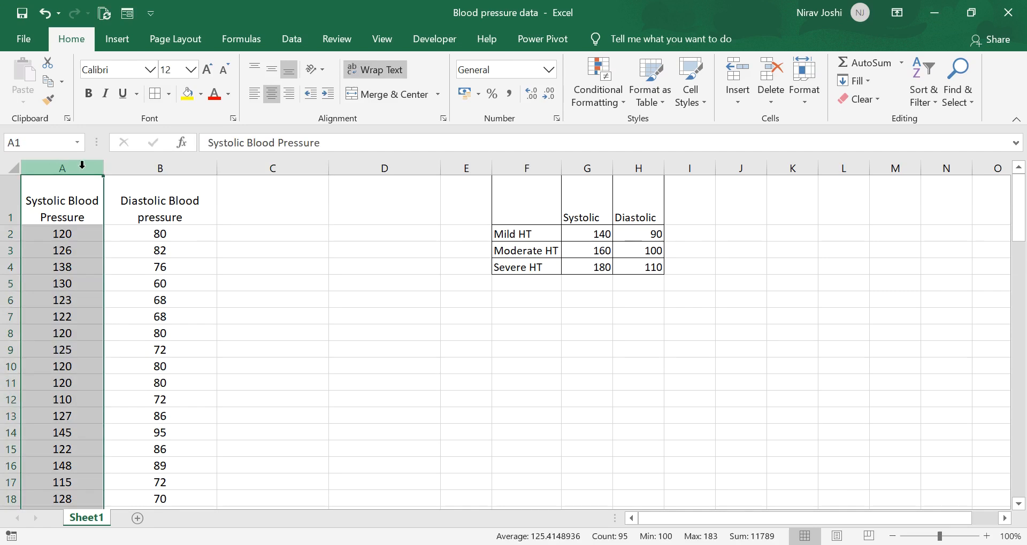
{"action": "left_click", "coordinate": [139, 168]}
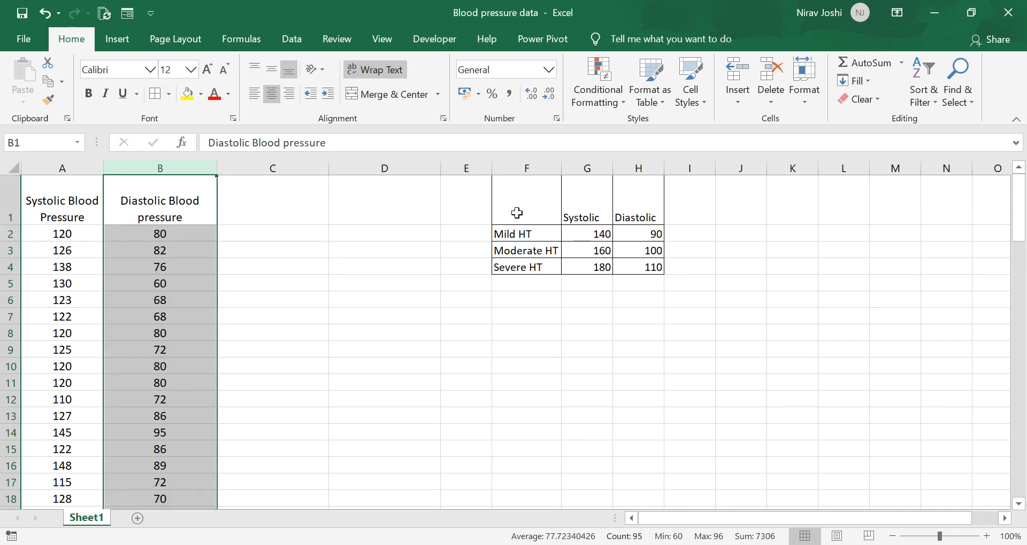
{"action": "left_click", "coordinate": [517, 233]}
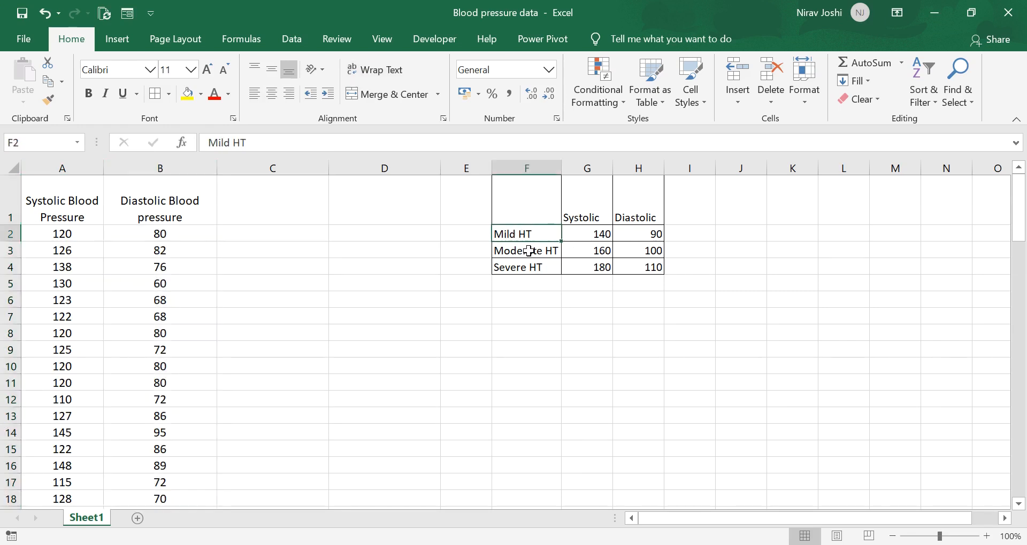
{"action": "left_click", "coordinate": [529, 251]}
{"action": "left_click", "coordinate": [532, 268]}
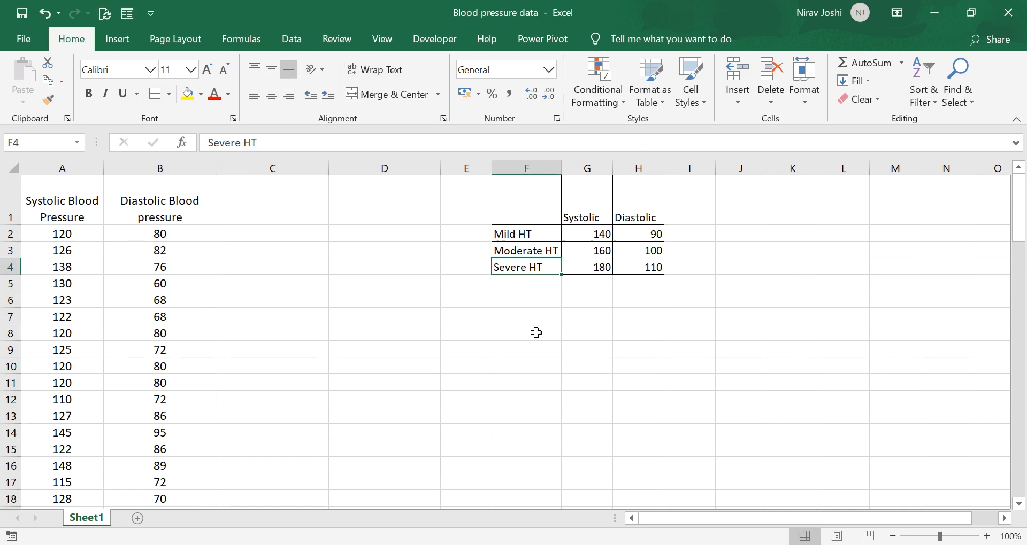
Step: Hide the Diastolic Blood pressure column, leaving cell C2 selected
{"action": "right_click", "coordinate": [166, 160]}
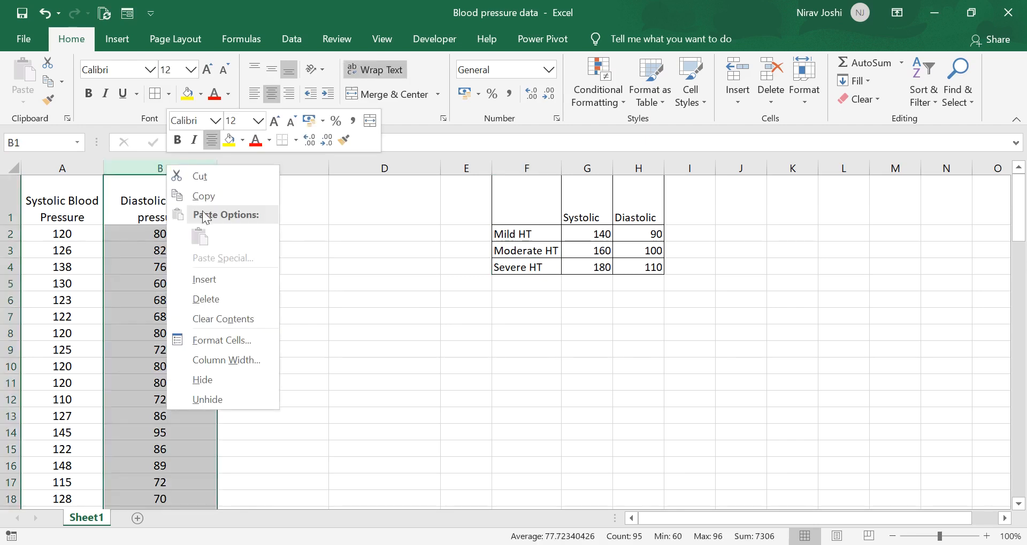
{"action": "left_click", "coordinate": [220, 380]}
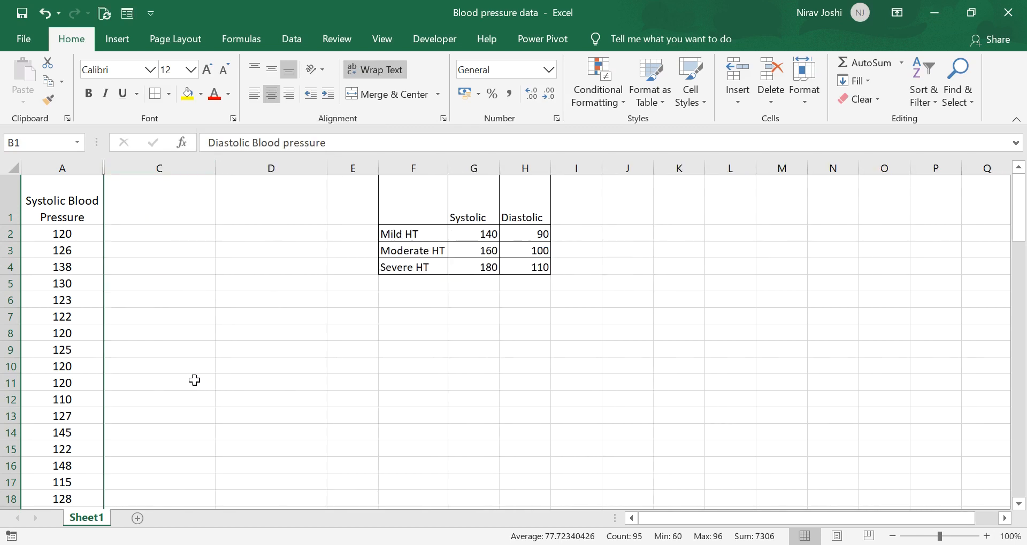
{"action": "left_click", "coordinate": [149, 236]}
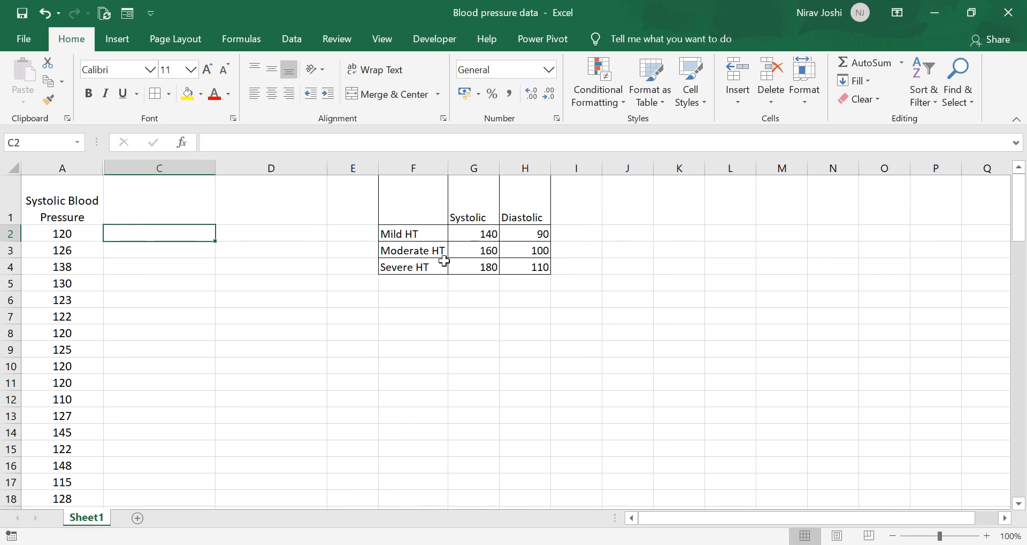
Step: Examine the systolic thresholds and category names in the reference table, especially the Mild HT row
{"action": "left_click_drag", "start_coordinate": [481, 232], "coordinate": [483, 266]}
{"action": "left_click_drag", "start_coordinate": [423, 236], "coordinate": [424, 266]}
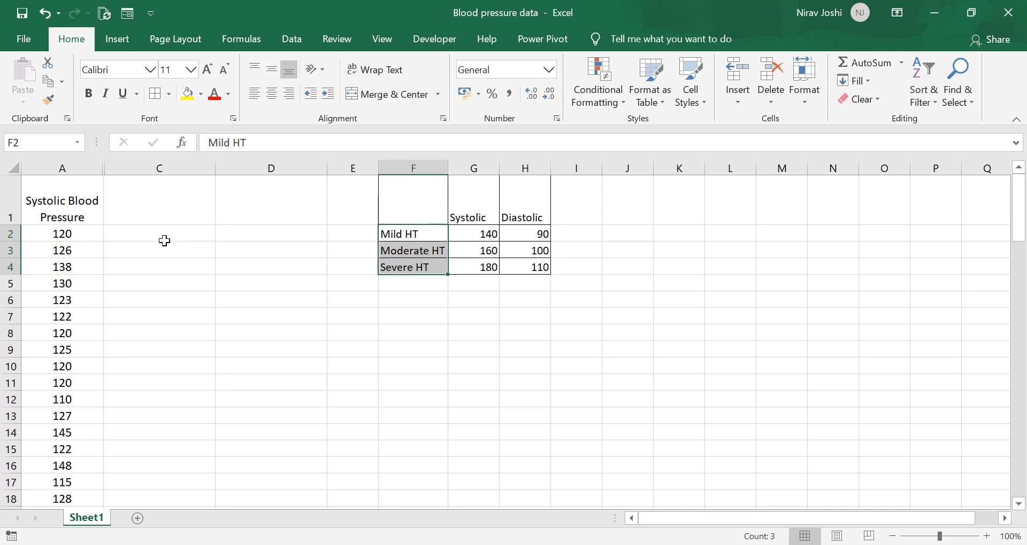
{"action": "left_click", "coordinate": [164, 241]}
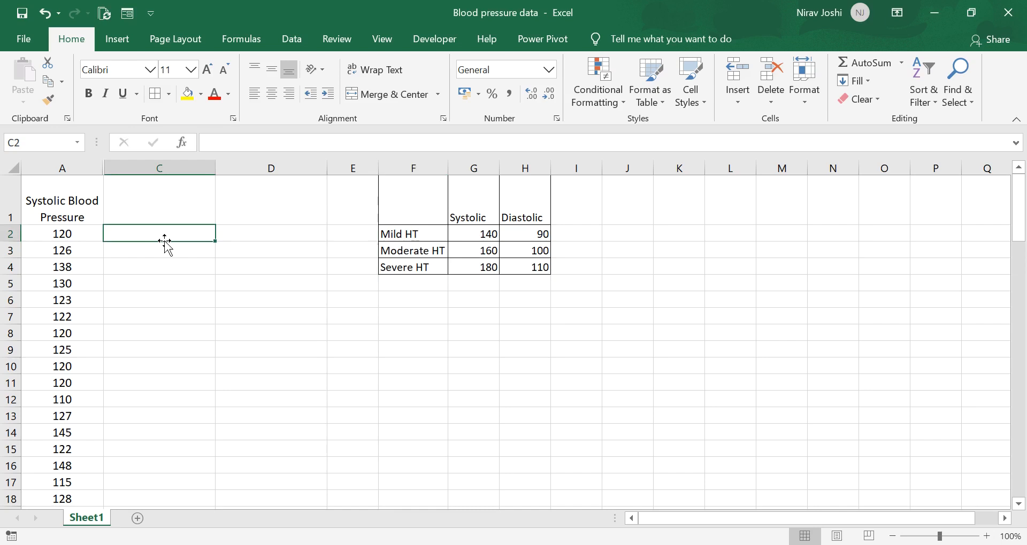
{"action": "left_click", "coordinate": [403, 235]}
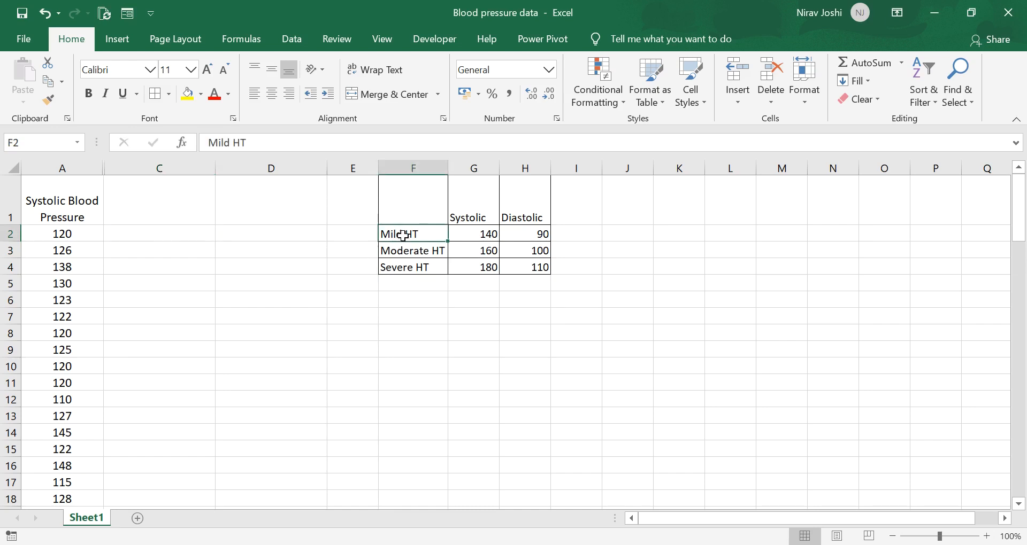
{"action": "left_click", "coordinate": [463, 235]}
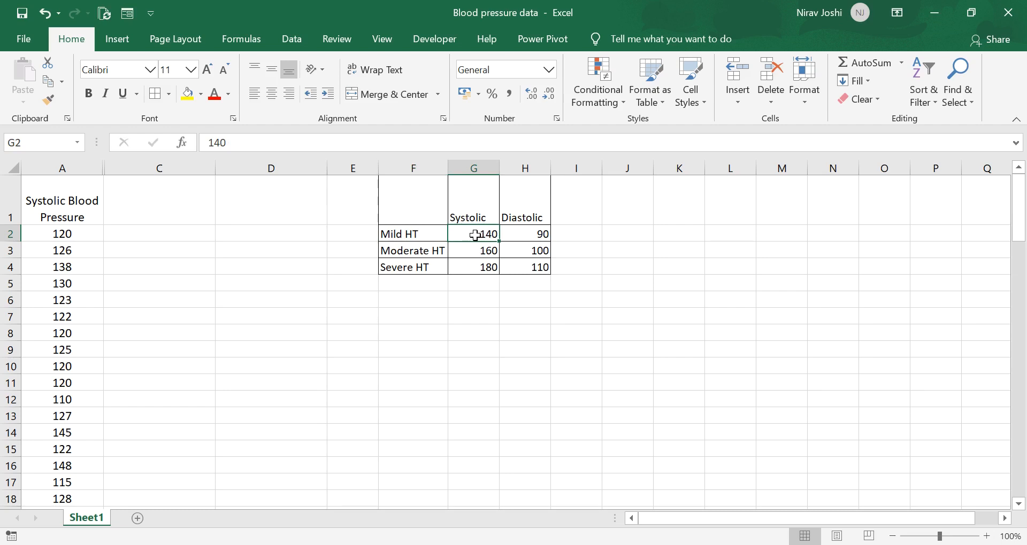
Step: Start an IF formula in C2 with the logical test A2>=140
{"action": "left_click", "coordinate": [178, 235]}
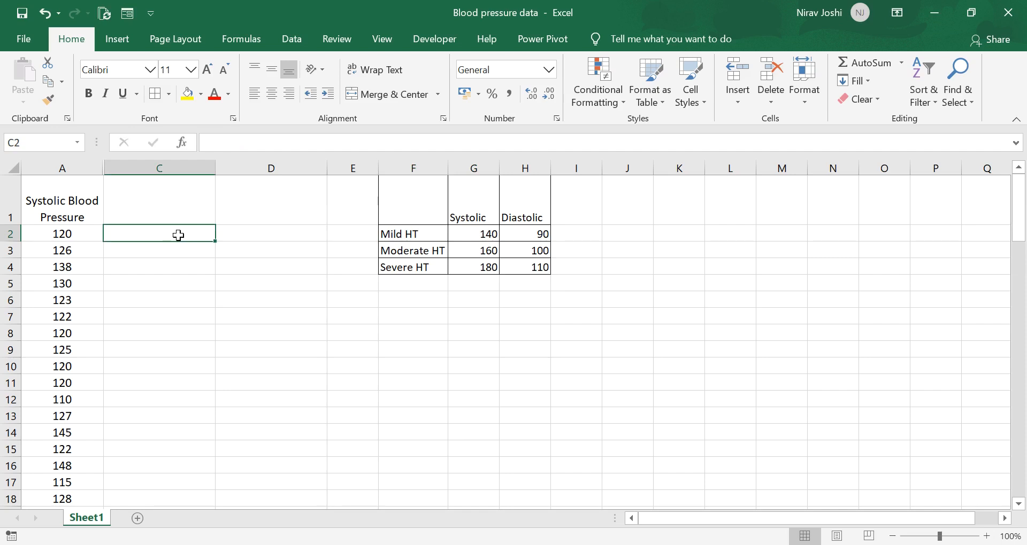
{"action": "type", "text": "="}
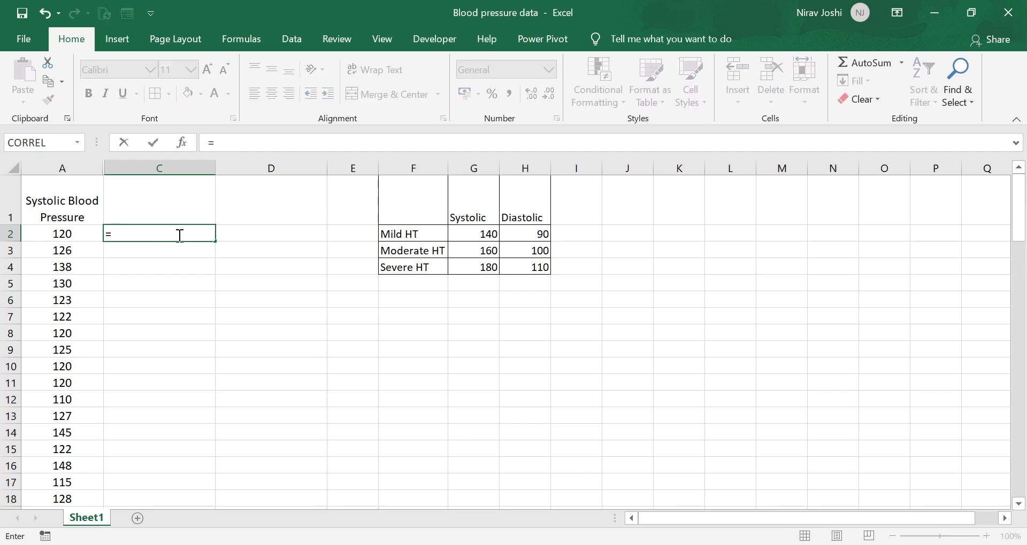
{"action": "type", "text": "if"}
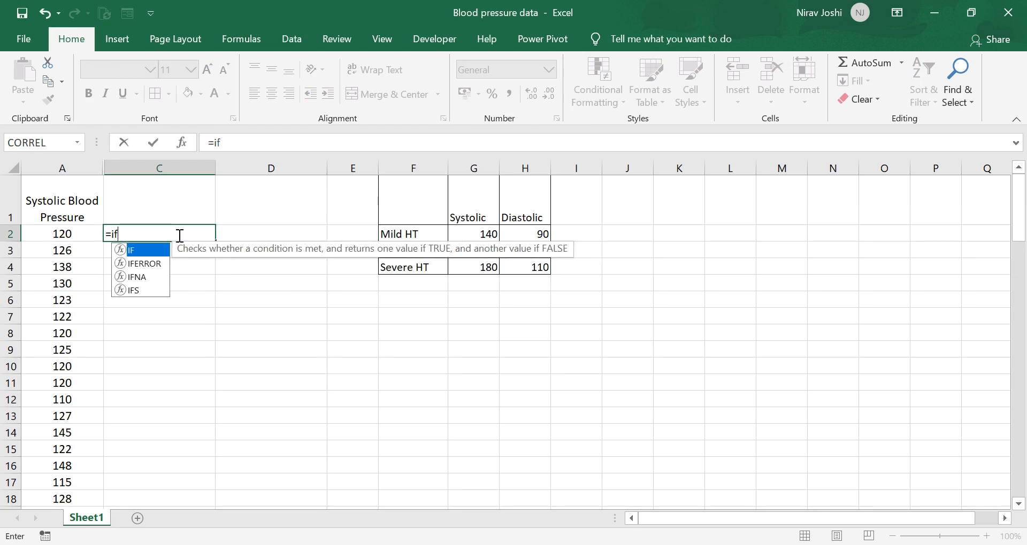
{"action": "key", "text": "Tab"}
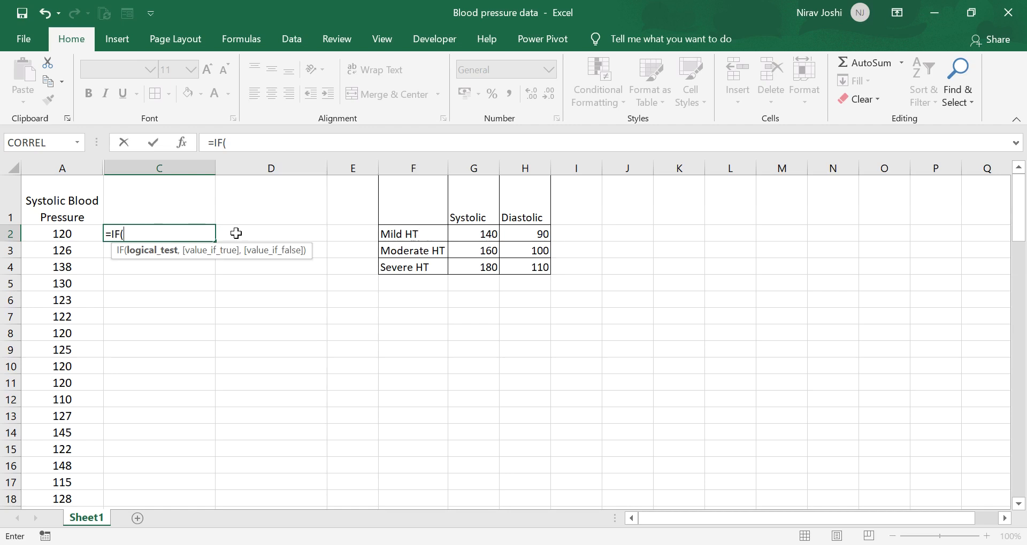
{"action": "left_click", "coordinate": [83, 232]}
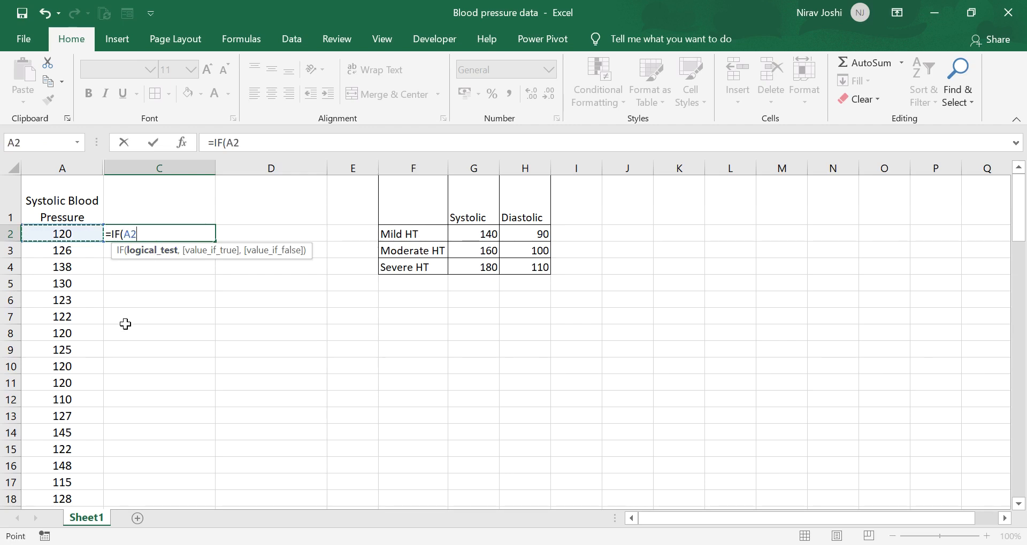
{"action": "type", "text": "<"}
{"action": "type", "text": "="}
{"action": "key", "text": "BackSpace"}
{"action": "key", "text": "BackSpace"}
{"action": "type", "text": ">"}
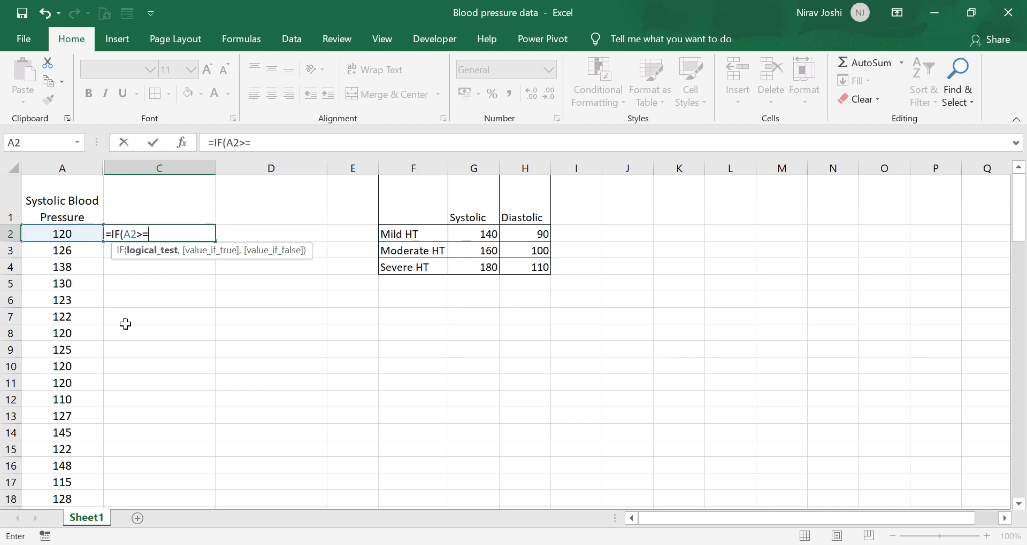
{"action": "type", "text": "=140,"}
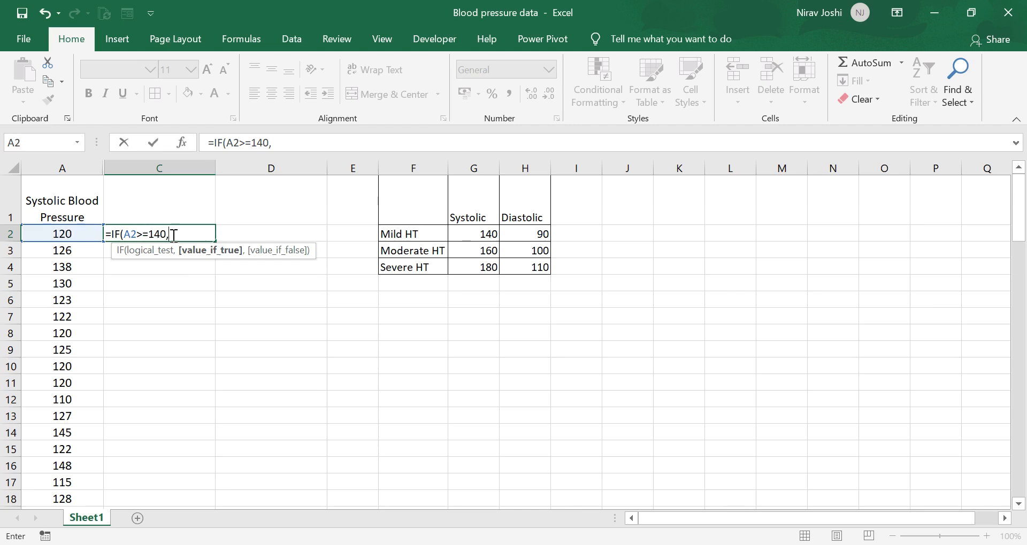
Step: Complete the IF formula in C2 so it returns "Mild HT" when true and an empty string when false
{"action": "type", "text": "\"Mild HT\","}
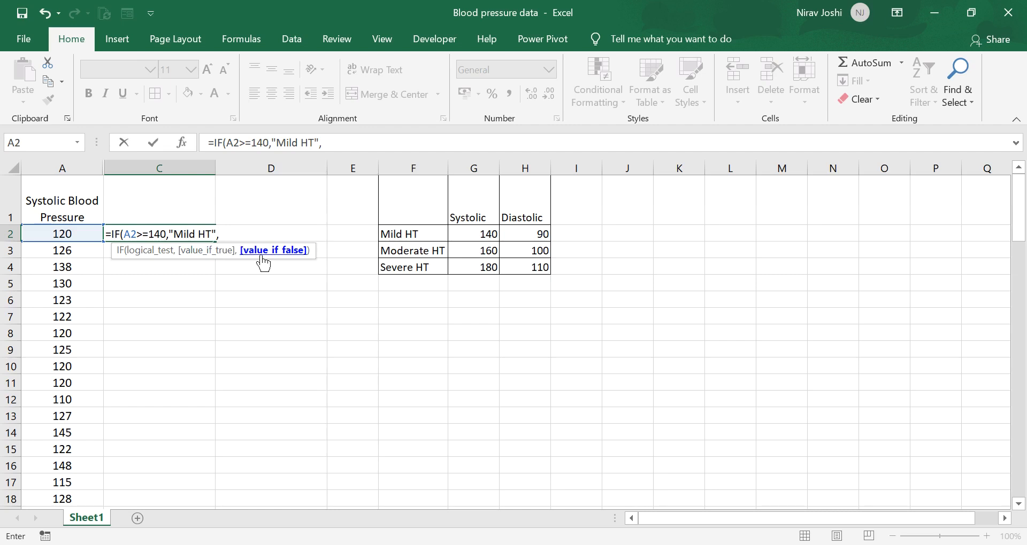
{"action": "type", "text": "\")"}
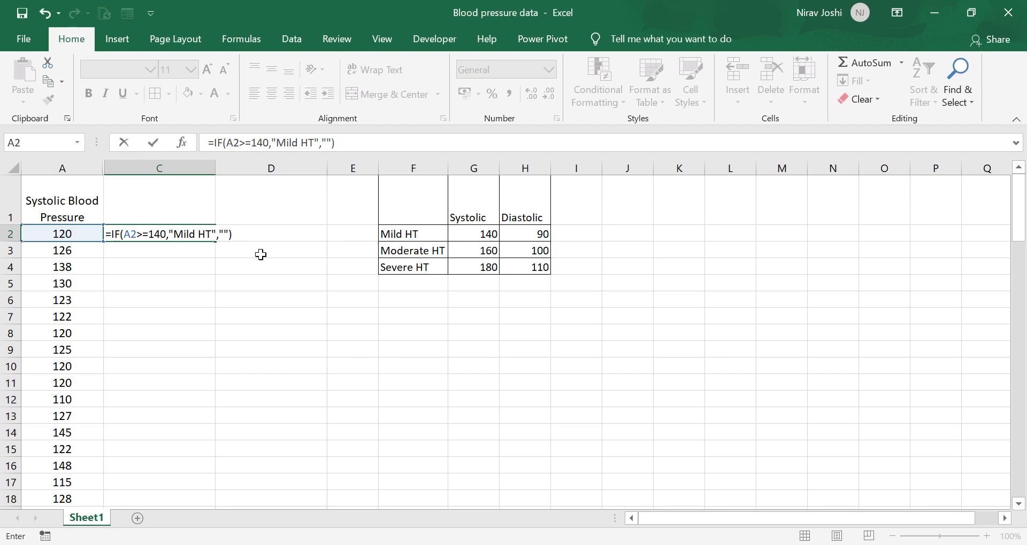
{"action": "key", "text": "Return"}
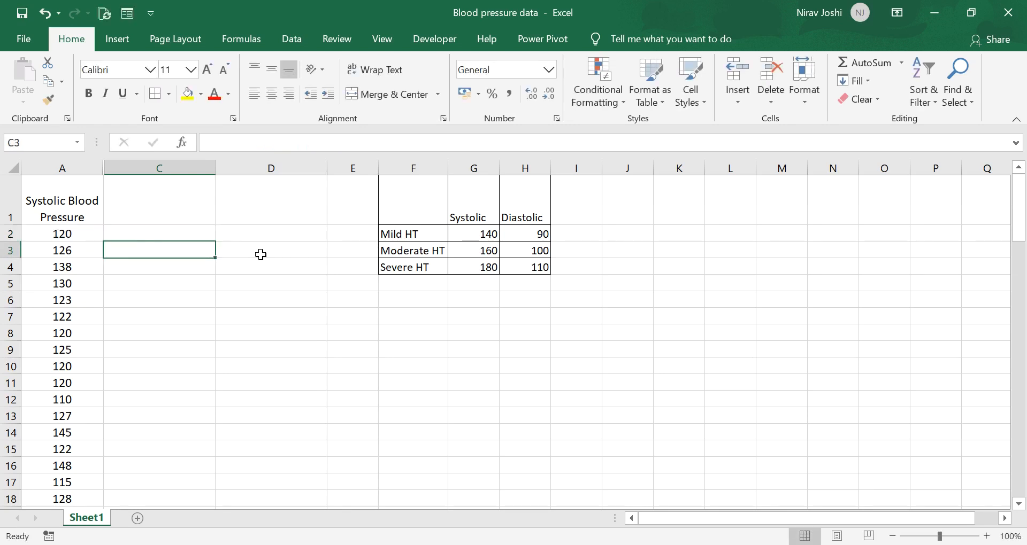
Step: Change the value-if-false argument of the formula in C2 to " Normotensive"
{"action": "left_click", "coordinate": [177, 235]}
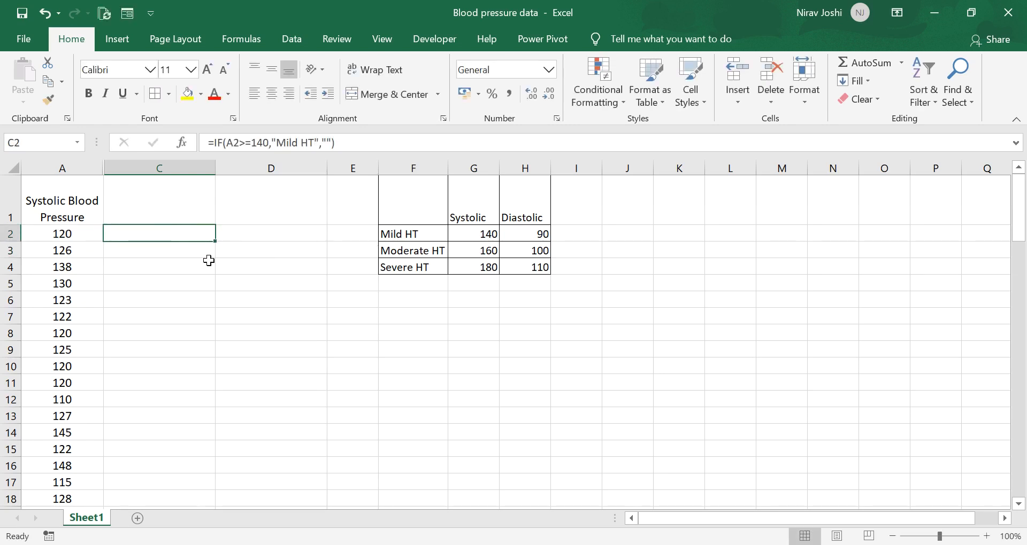
{"action": "left_click", "coordinate": [325, 142]}
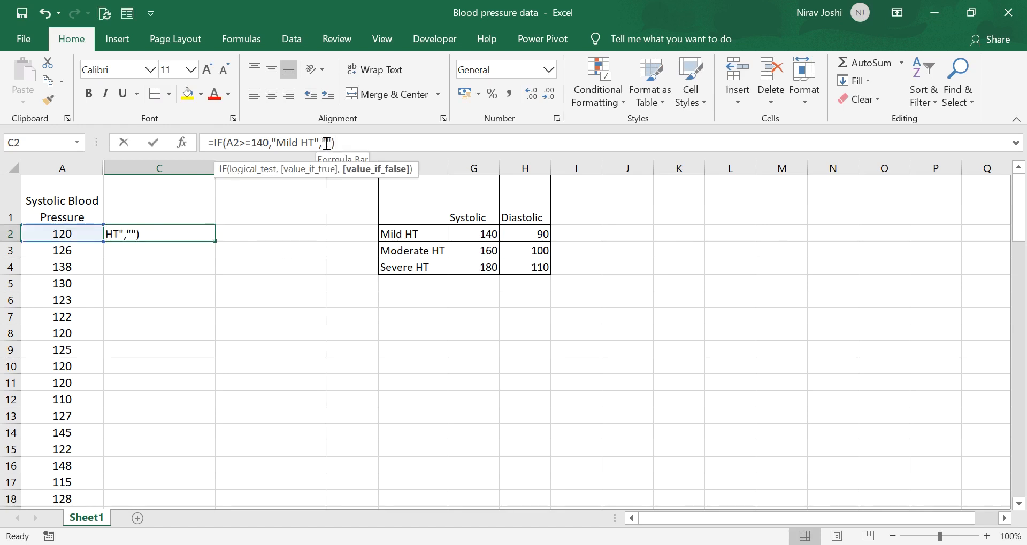
{"action": "type", "text": "Normotensive"}
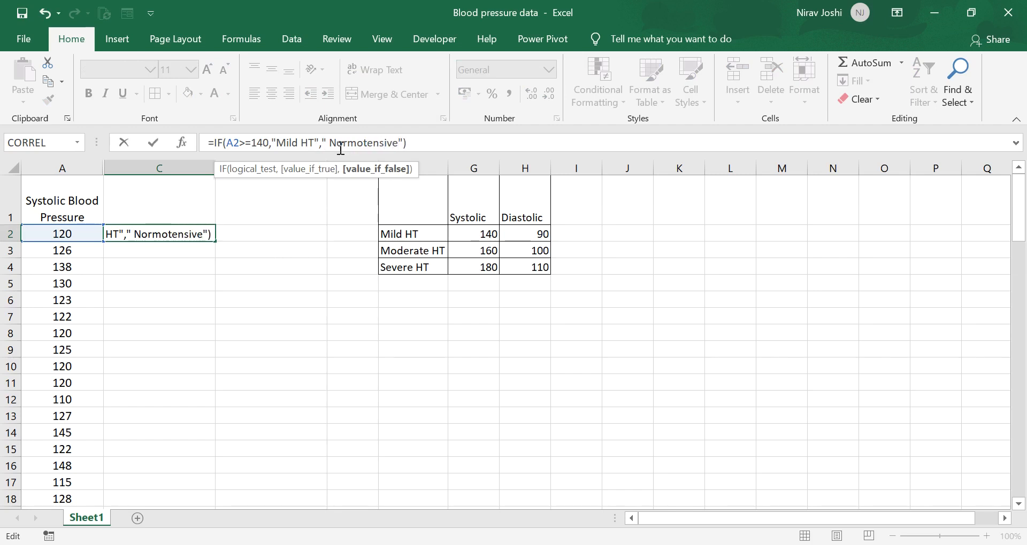
{"action": "key", "text": "Return"}
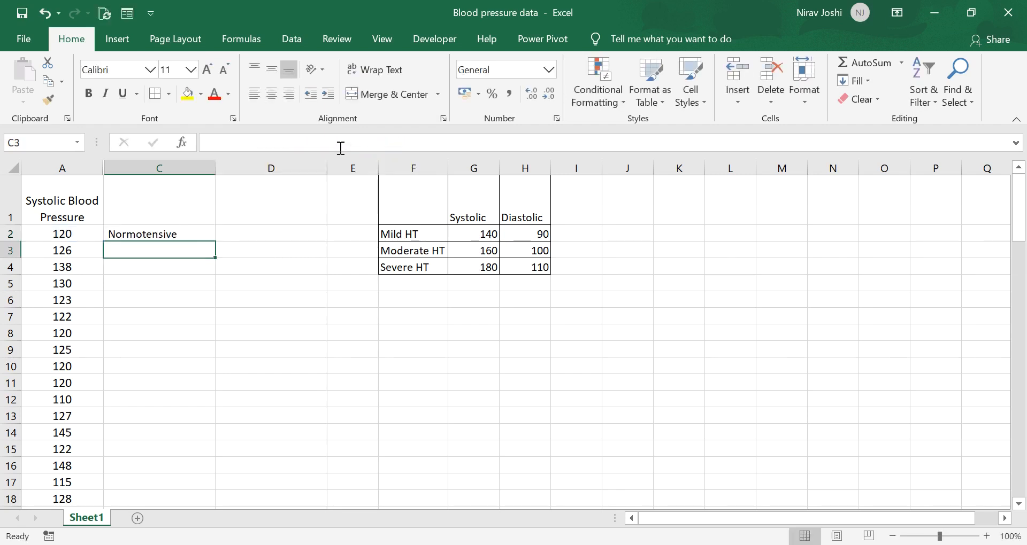
Step: Fill the formula in C2 down column C to the last data row, row 95, and check the results
{"action": "left_click", "coordinate": [189, 234]}
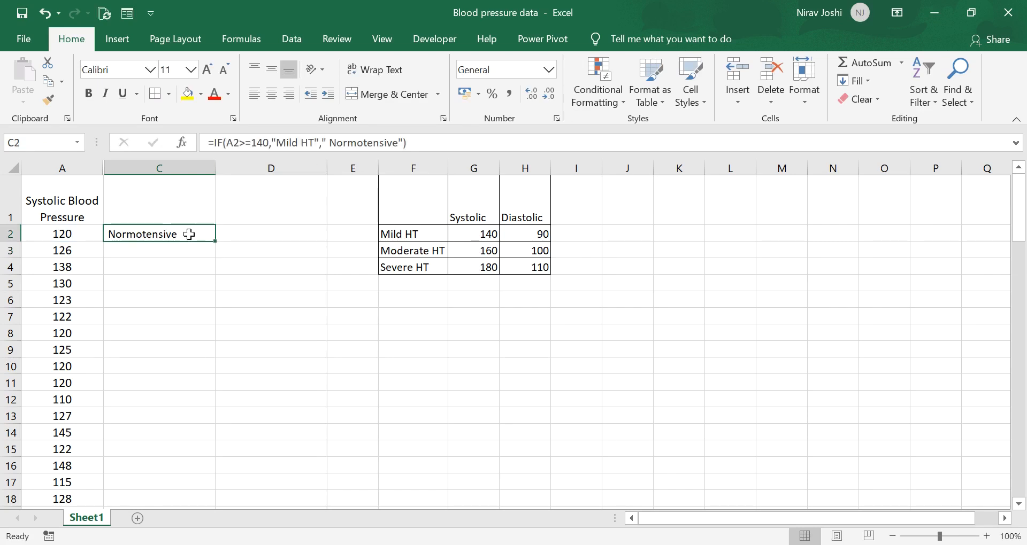
{"action": "double_click", "coordinate": [218, 243]}
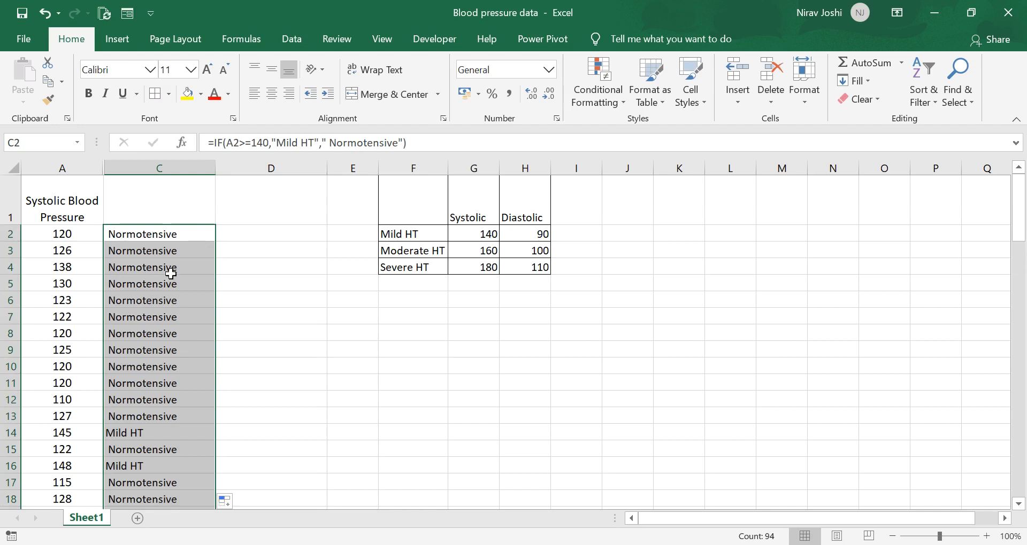
{"action": "scroll", "coordinate": [167, 251], "scroll_direction": "down", "scroll_amount": 17}
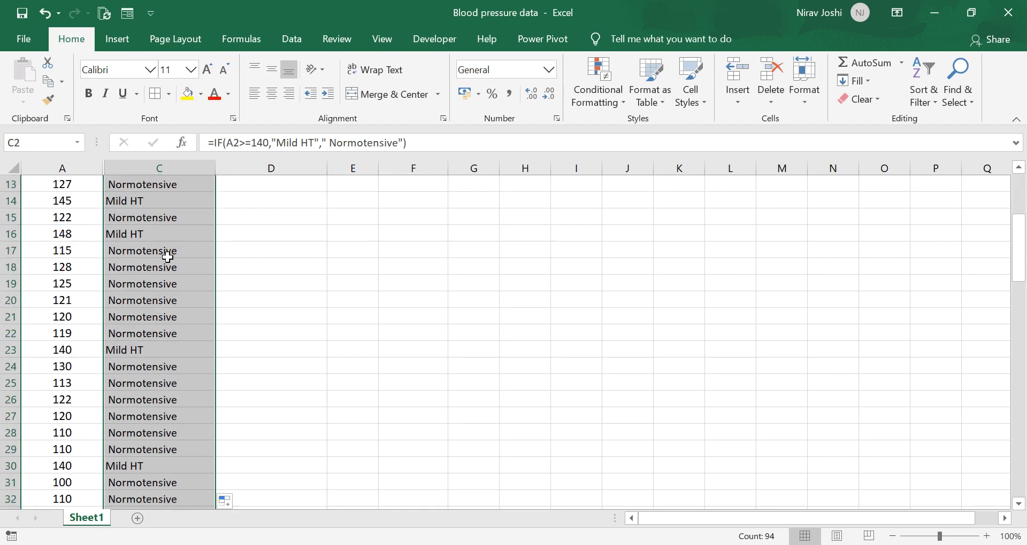
{"action": "scroll", "coordinate": [167, 256], "scroll_direction": "down", "scroll_amount": 12}
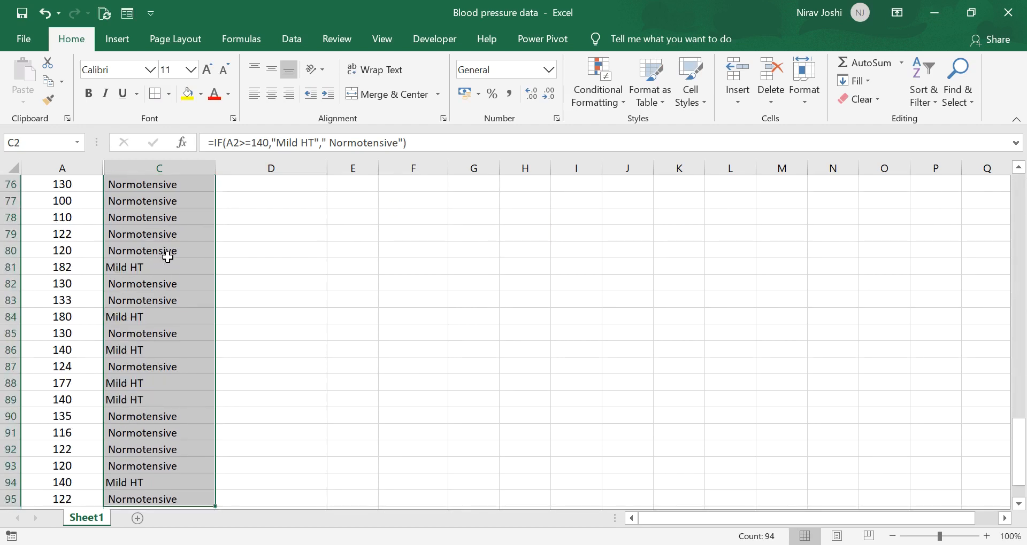
{"action": "scroll", "coordinate": [168, 258], "scroll_direction": "up", "scroll_amount": 15}
{"action": "scroll", "coordinate": [167, 257], "scroll_direction": "up", "scroll_amount": 14}
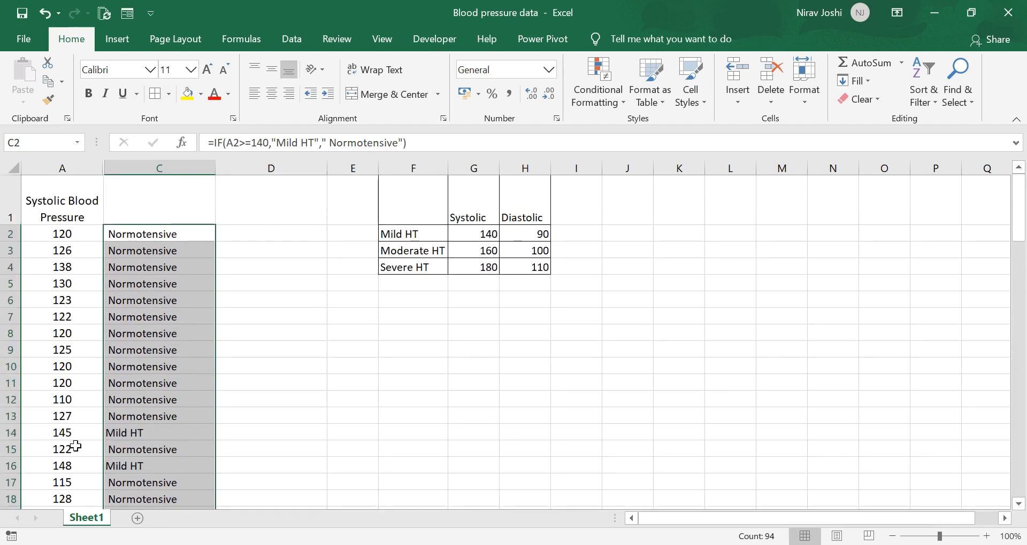
Step: Compare the classified reading in row 14 with the Mild HT and Moderate HT systolic thresholds in the reference table
{"action": "left_click", "coordinate": [68, 432]}
{"action": "left_click_drag", "start_coordinate": [68, 432], "coordinate": [115, 432]}
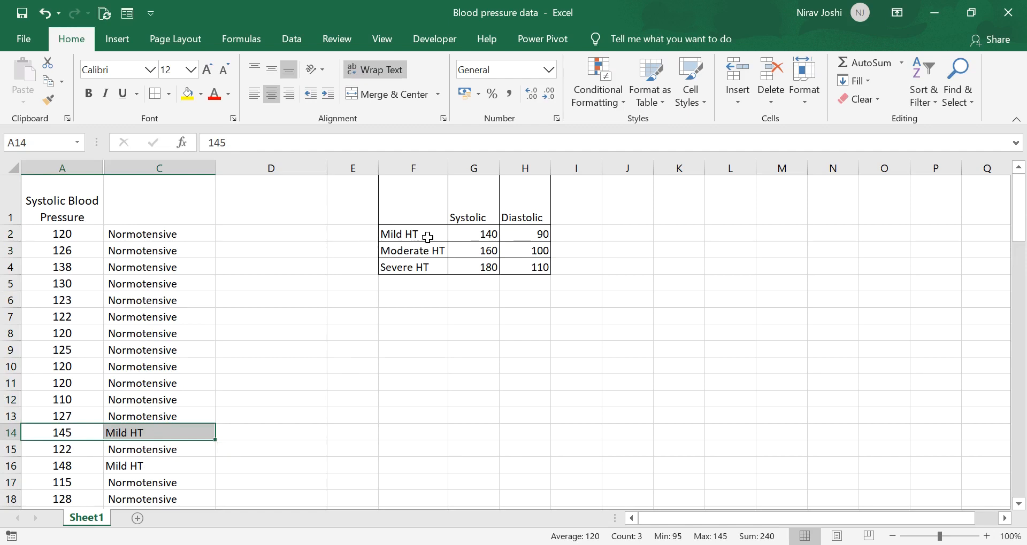
{"action": "left_click", "coordinate": [470, 234]}
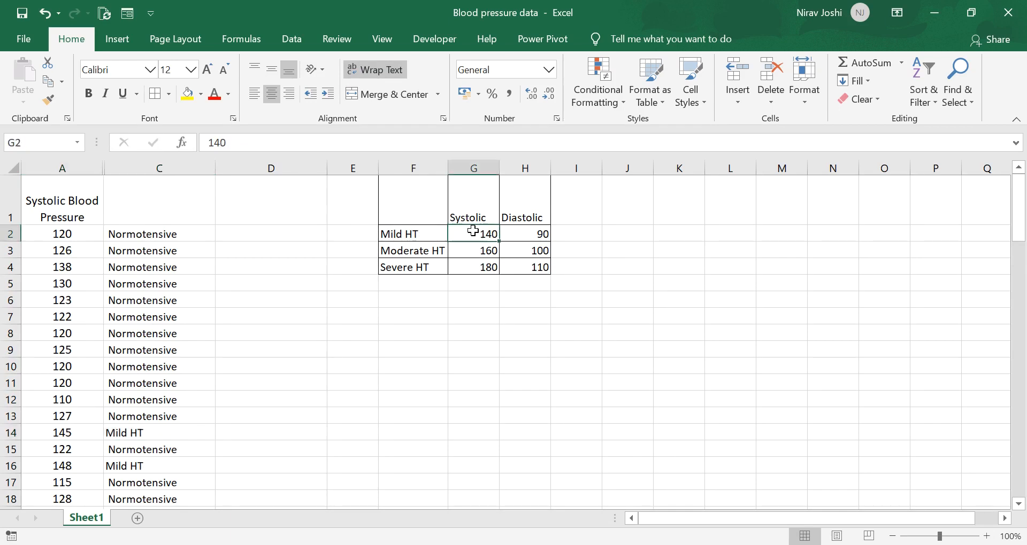
{"action": "left_click", "coordinate": [420, 232]}
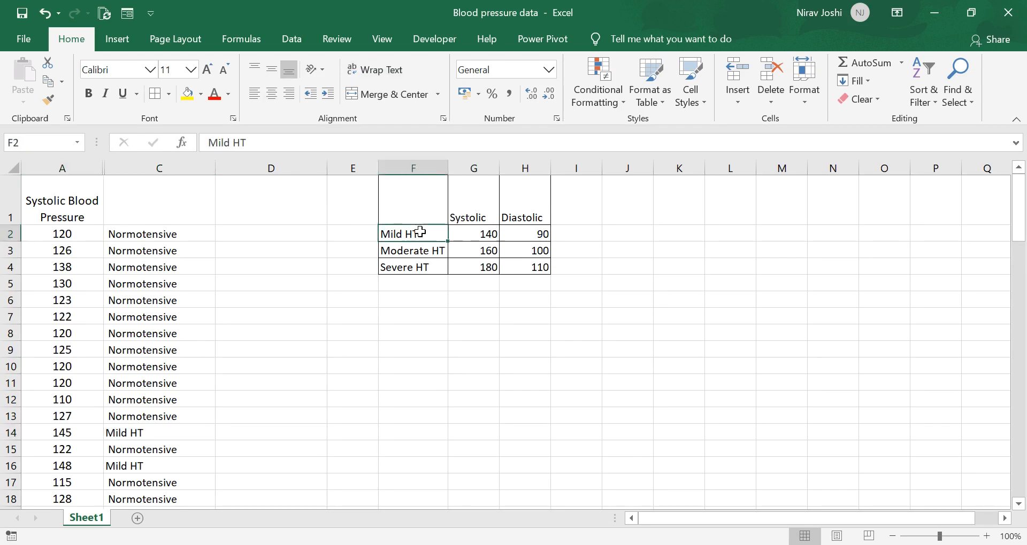
{"action": "left_click", "coordinate": [468, 251]}
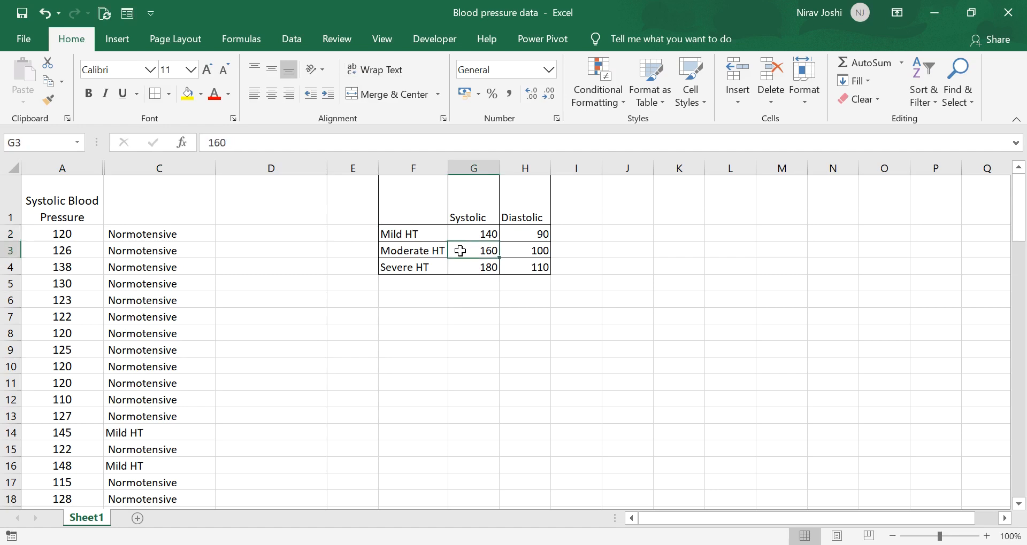
{"action": "left_click", "coordinate": [423, 251]}
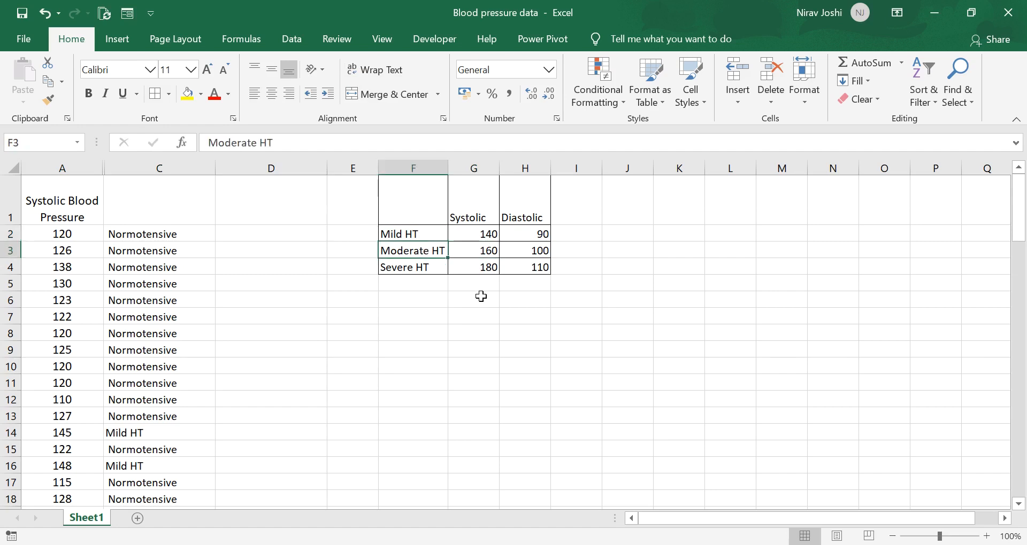
Step: Check the Severe HT systolic threshold in the reference table and the three arguments of the IF formula in C2
{"action": "left_click", "coordinate": [478, 270]}
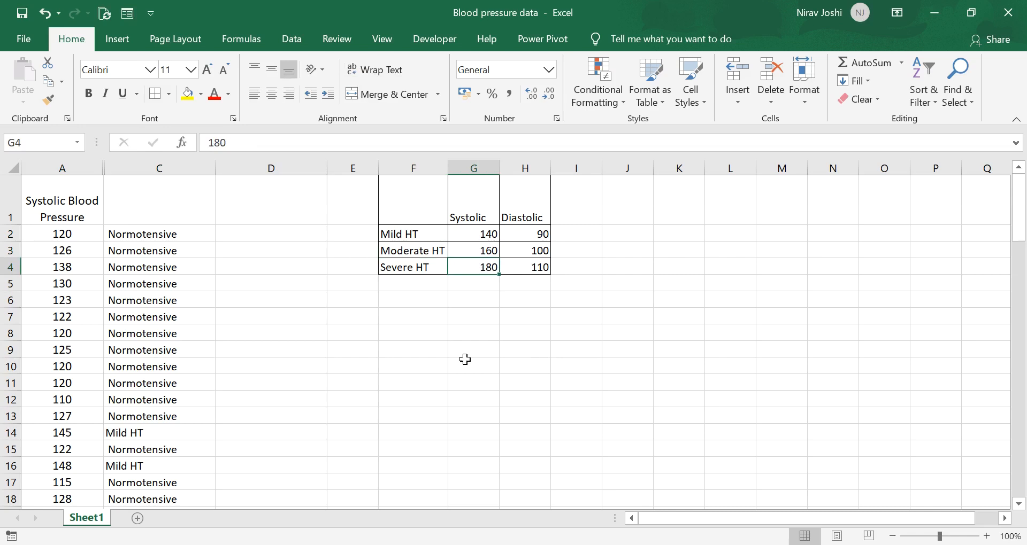
{"action": "left_click", "coordinate": [430, 270]}
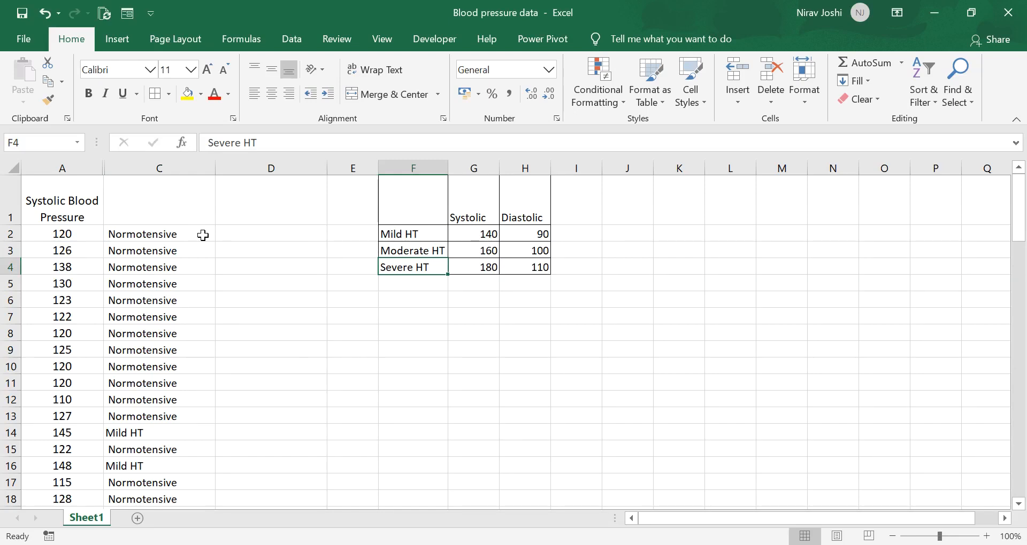
{"action": "left_click", "coordinate": [187, 234]}
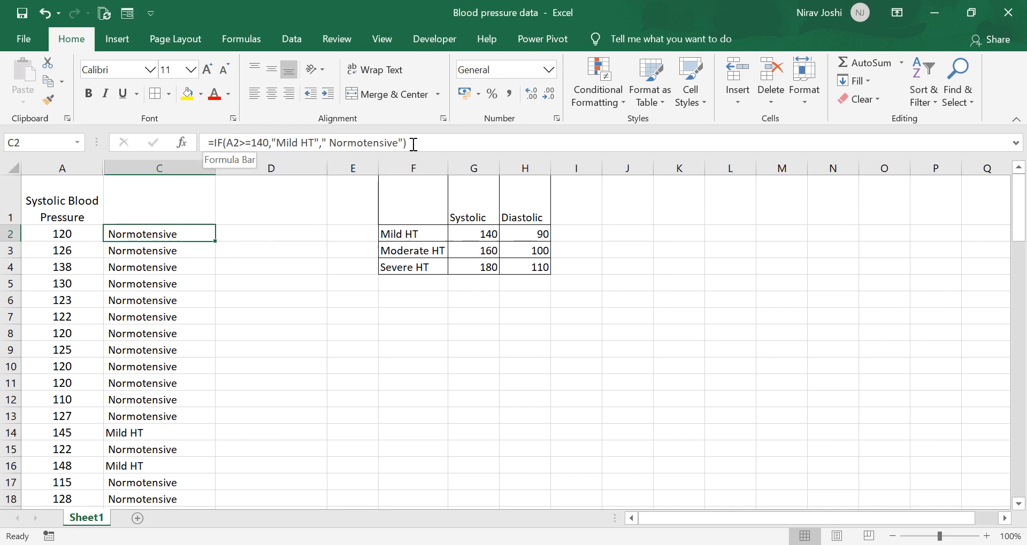
{"action": "left_click", "coordinate": [250, 145]}
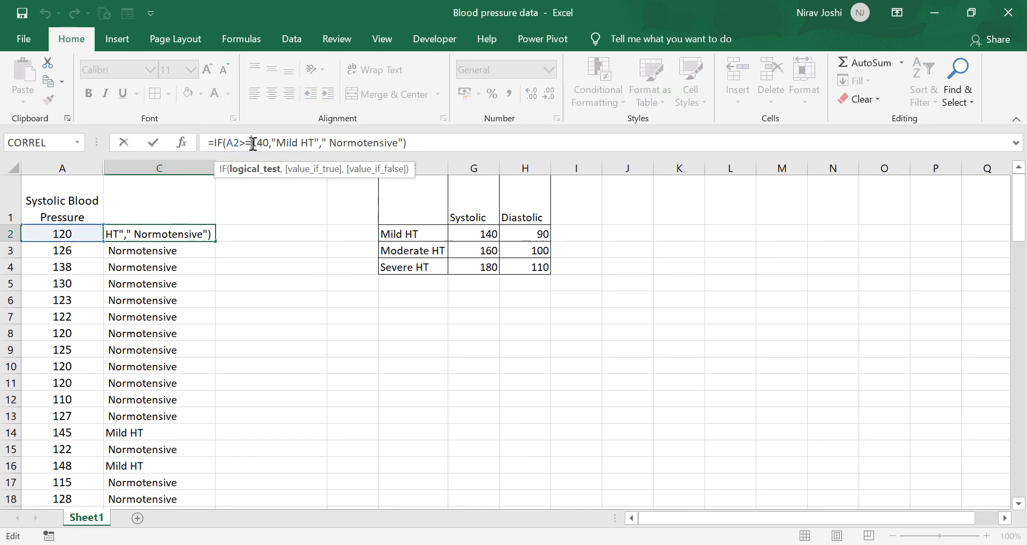
{"action": "left_click", "coordinate": [291, 140]}
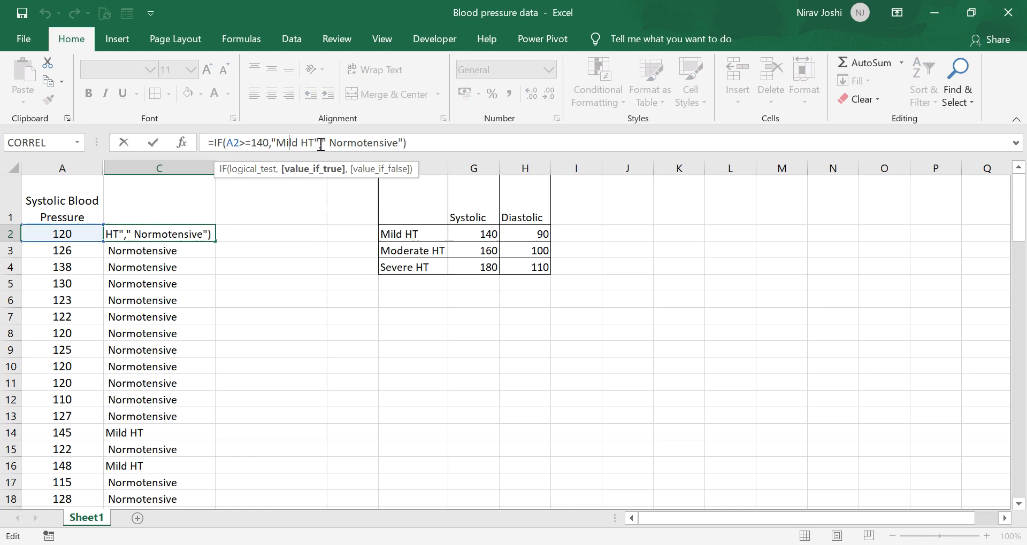
{"action": "left_click", "coordinate": [340, 144]}
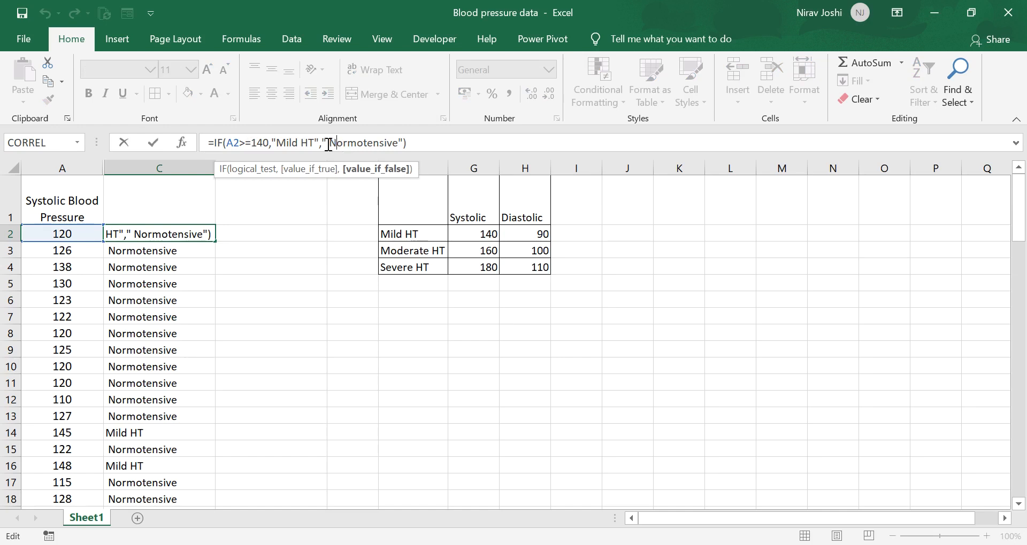
Step: Replace the " Normotensive" value-if-false argument of the formula in C2 with a nested IF function
{"action": "key", "text": "BackSpace"}
{"action": "left_click_drag", "start_coordinate": [323, 145], "coordinate": [403, 148]}
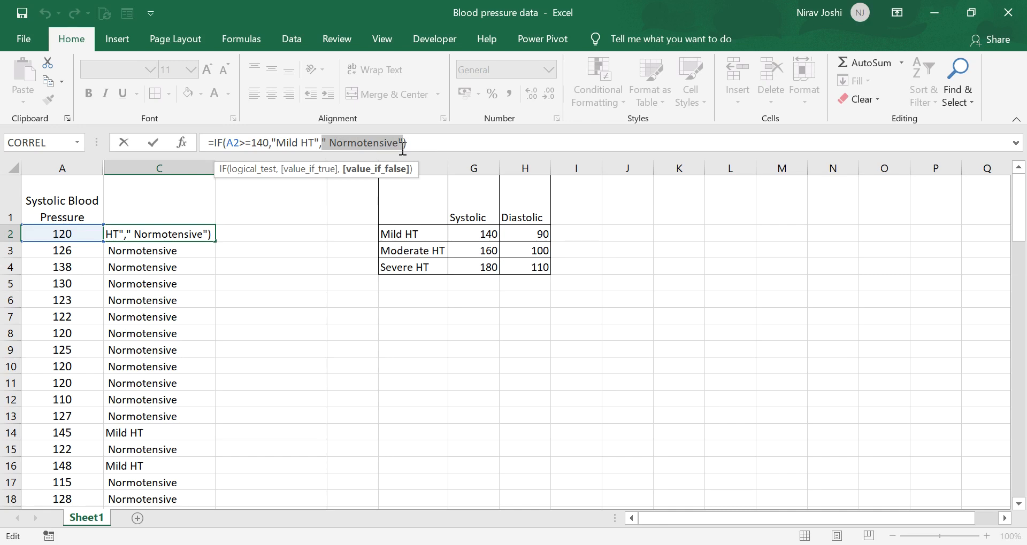
{"action": "key", "text": "Delete"}
{"action": "type", "text": "if("}
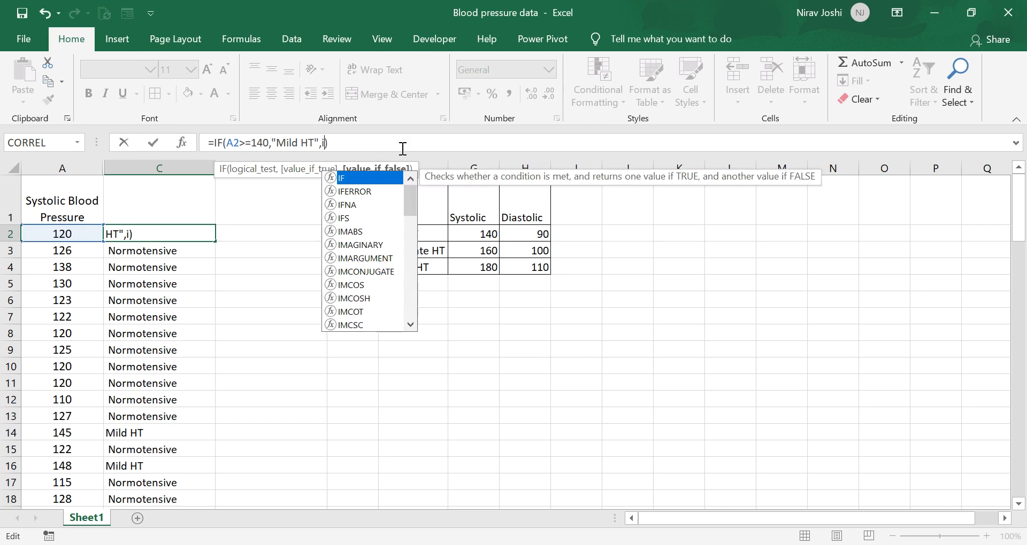
{"action": "key", "text": "Left"}
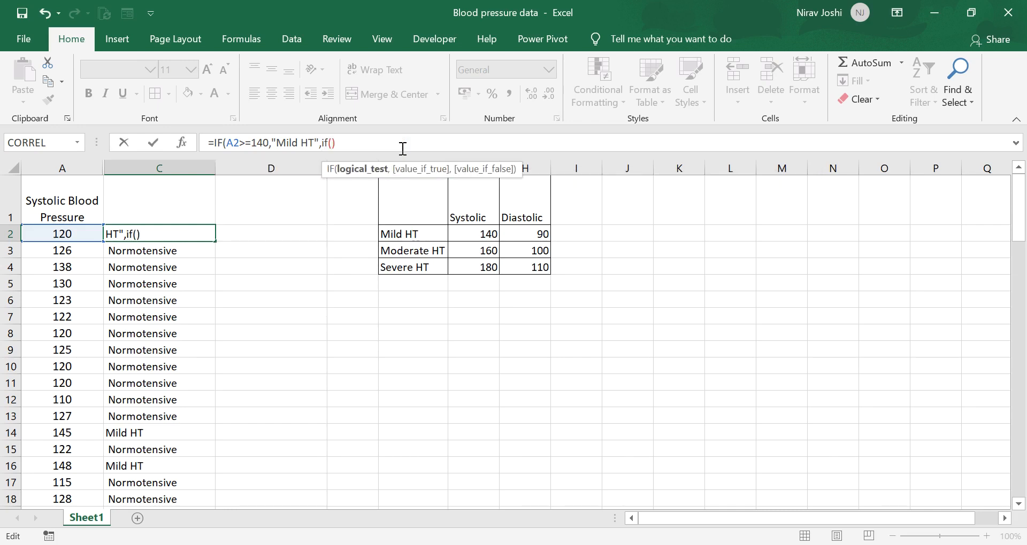
Step: Complete the nested IF in C2 so A2>=160 returns "Moderate HT" and anything else returns an empty string
{"action": "left_click", "coordinate": [45, 235]}
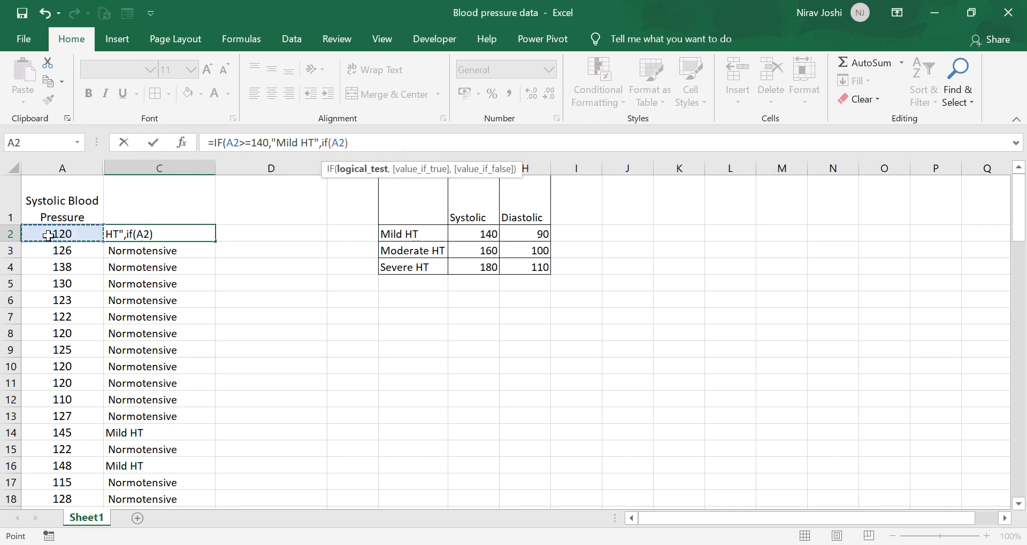
{"action": "type", "text": ">="}
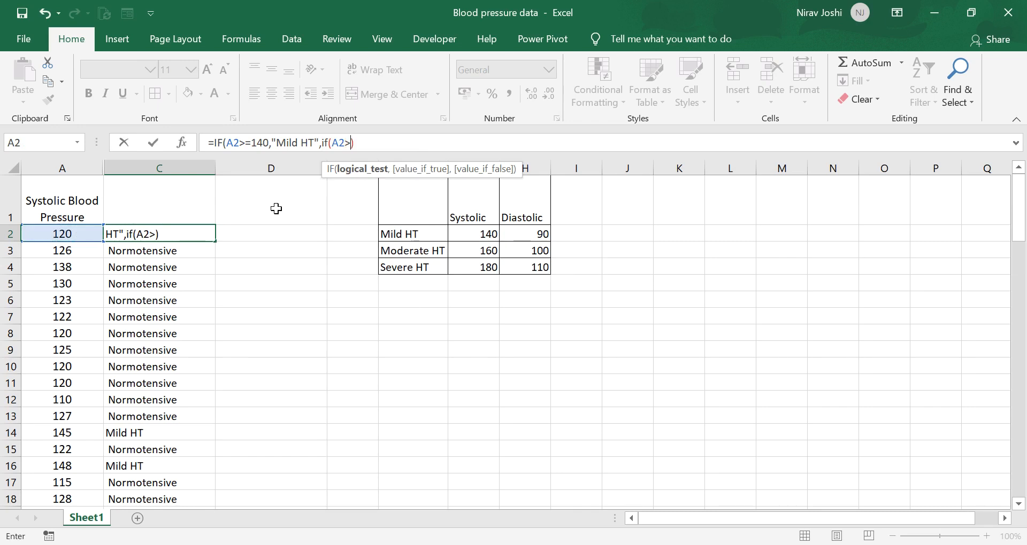
{"action": "type", "text": "160,"}
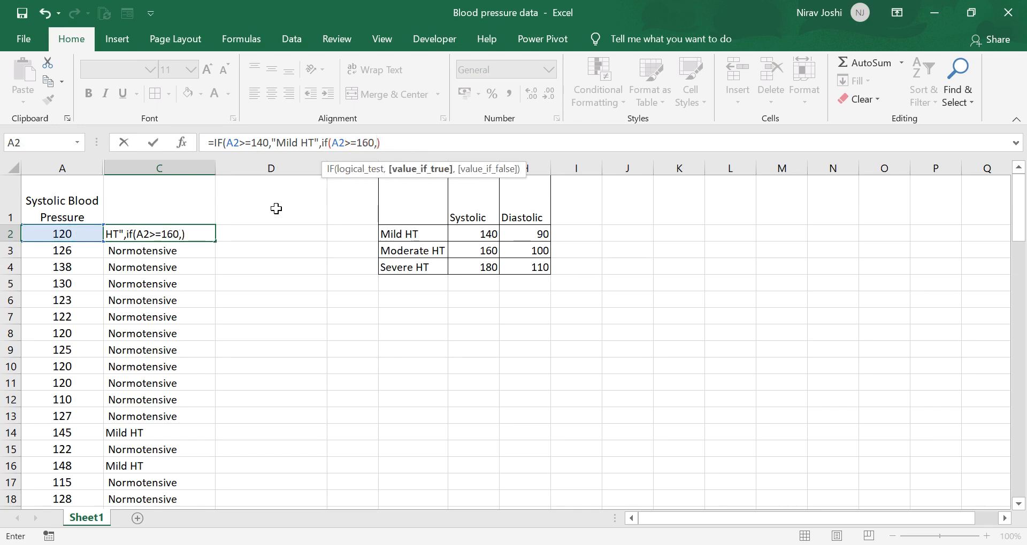
{"action": "type", "text": "\"Moderate HT\""}
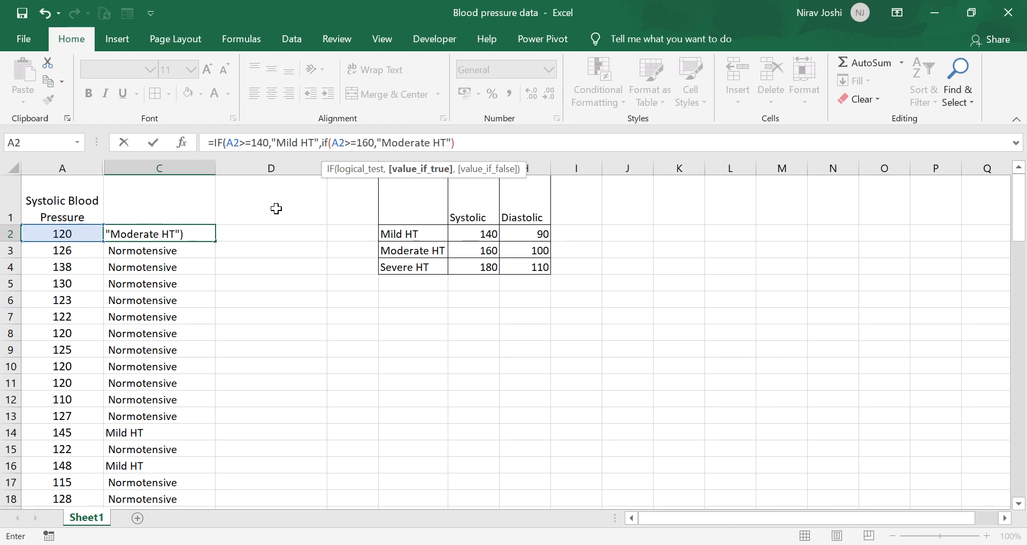
{"action": "type", "text": ","}
{"action": "key", "text": "BackSpace"}
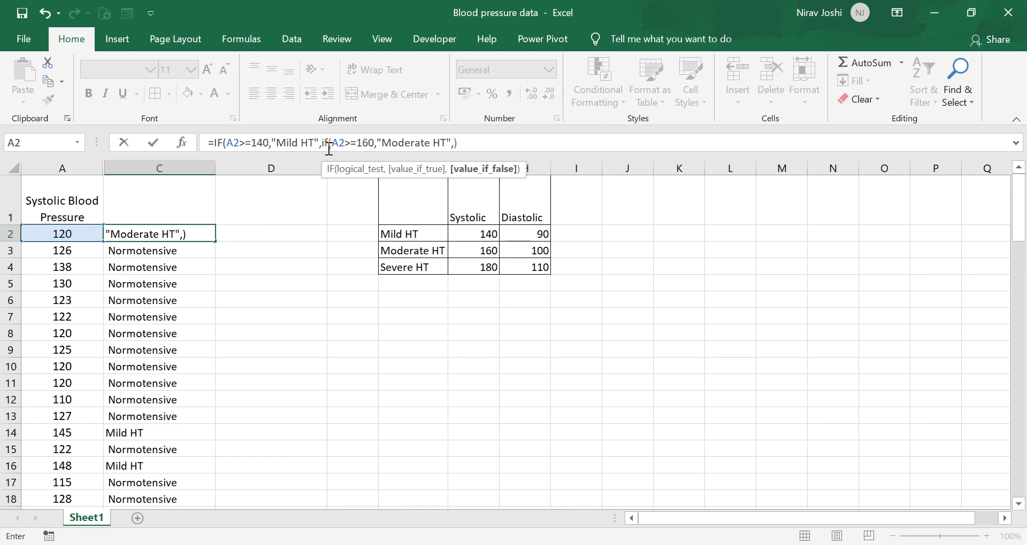
{"action": "type", "text": "\"\")"}
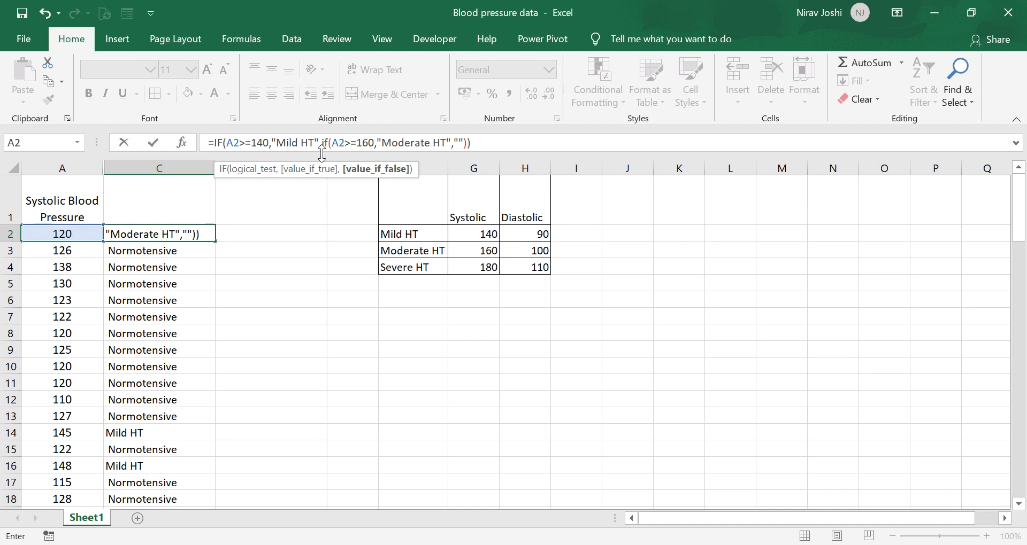
{"action": "left_click", "coordinate": [320, 143]}
{"action": "type", "text": ","}
{"action": "key", "text": "Return"}
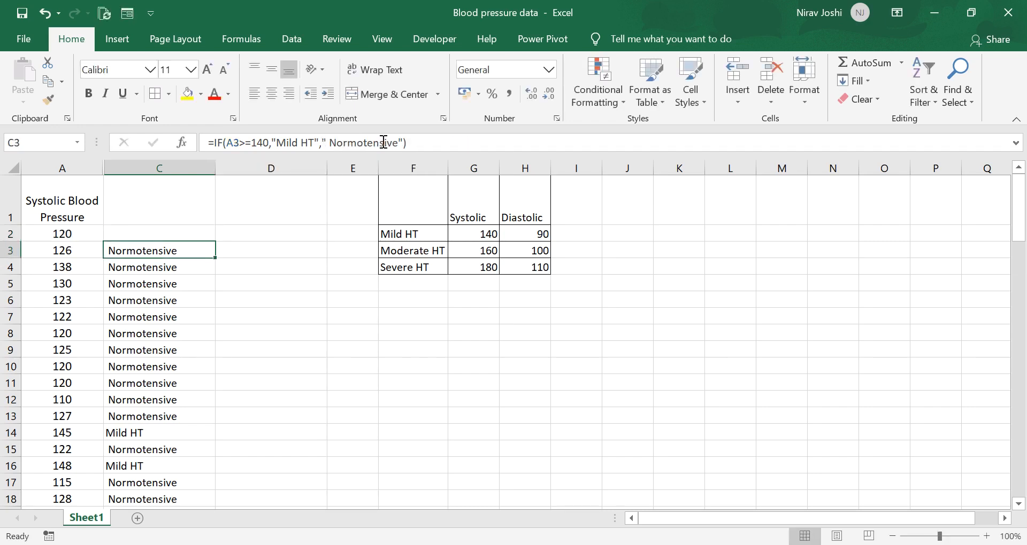
Step: Fill the nested IF formula from C2 down column C to the last data row and check the classifications
{"action": "left_click", "coordinate": [113, 231]}
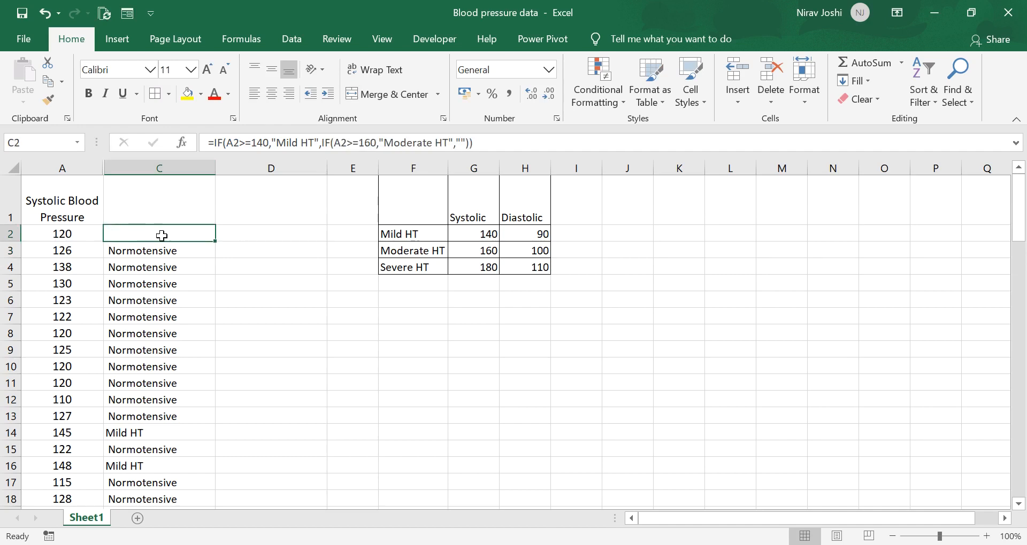
{"action": "double_click", "coordinate": [214, 243]}
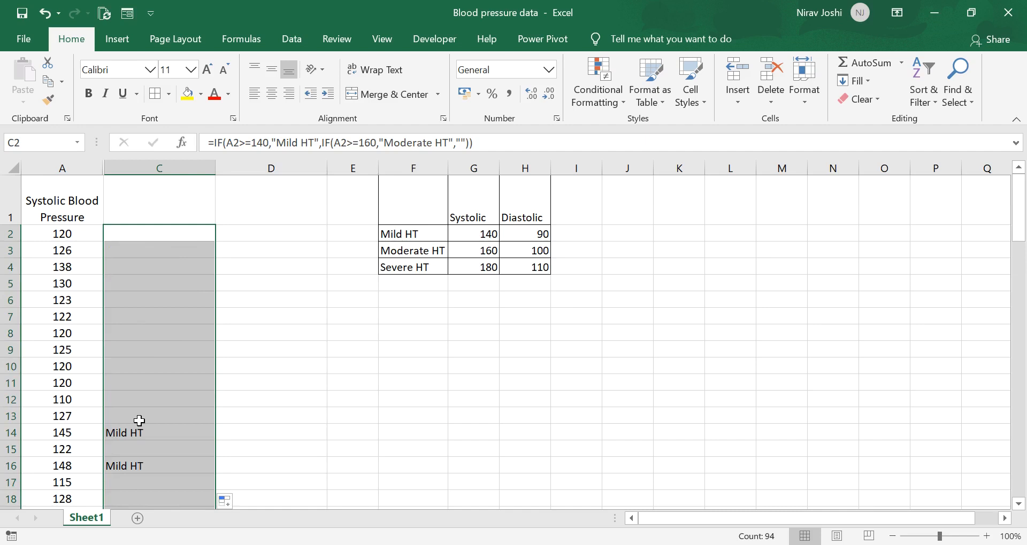
{"action": "scroll", "coordinate": [139, 421], "scroll_direction": "down", "scroll_amount": 1}
{"action": "scroll", "coordinate": [109, 417], "scroll_direction": "down", "scroll_amount": 2}
{"action": "scroll", "coordinate": [100, 416], "scroll_direction": "down", "scroll_amount": 5}
{"action": "scroll", "coordinate": [91, 444], "scroll_direction": "down", "scroll_amount": 5}
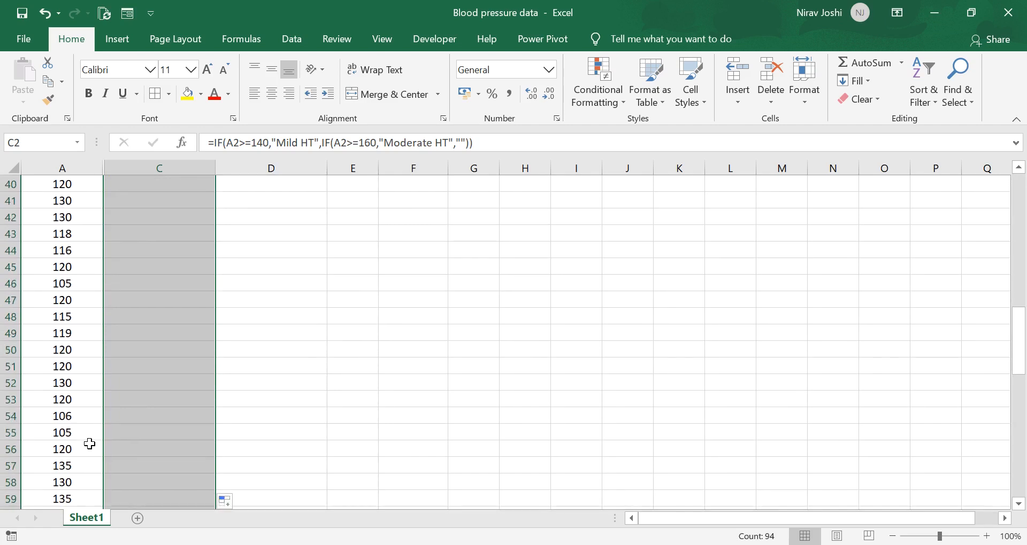
{"action": "scroll", "coordinate": [89, 444], "scroll_direction": "down", "scroll_amount": 6}
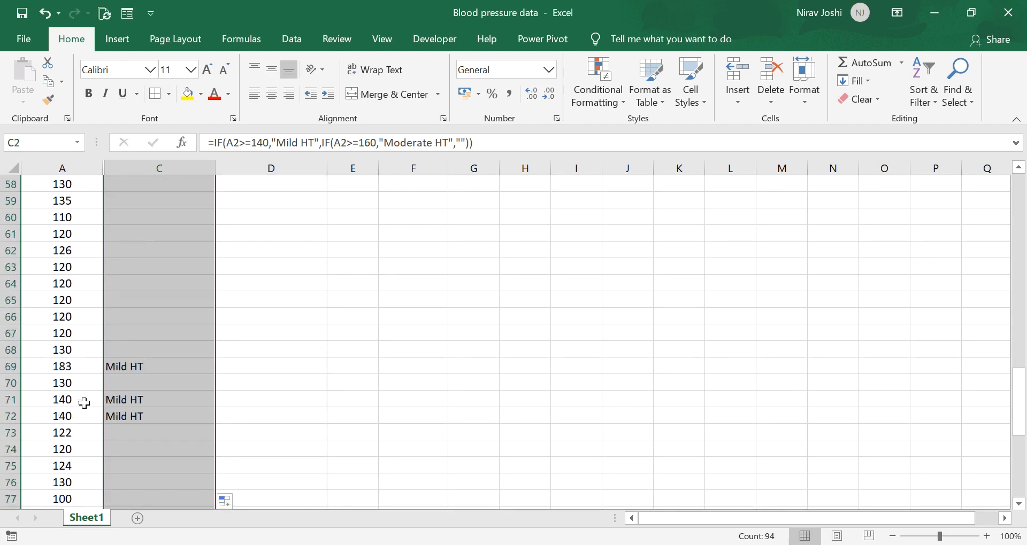
Step: Examine the formula in C69 against the reading in A69, comparing the order of its >=140 and >=160 tests
{"action": "left_click", "coordinate": [78, 367]}
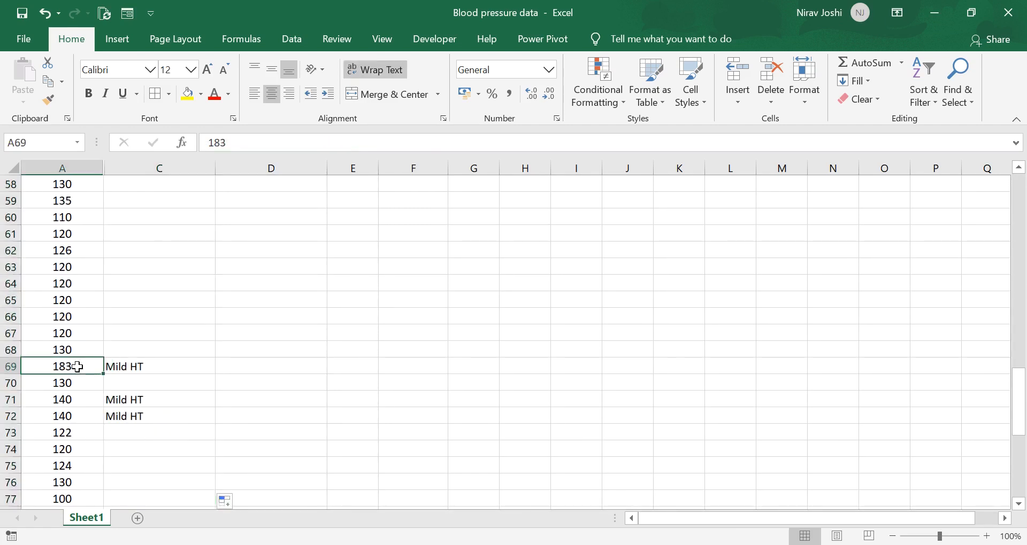
{"action": "left_click", "coordinate": [131, 367]}
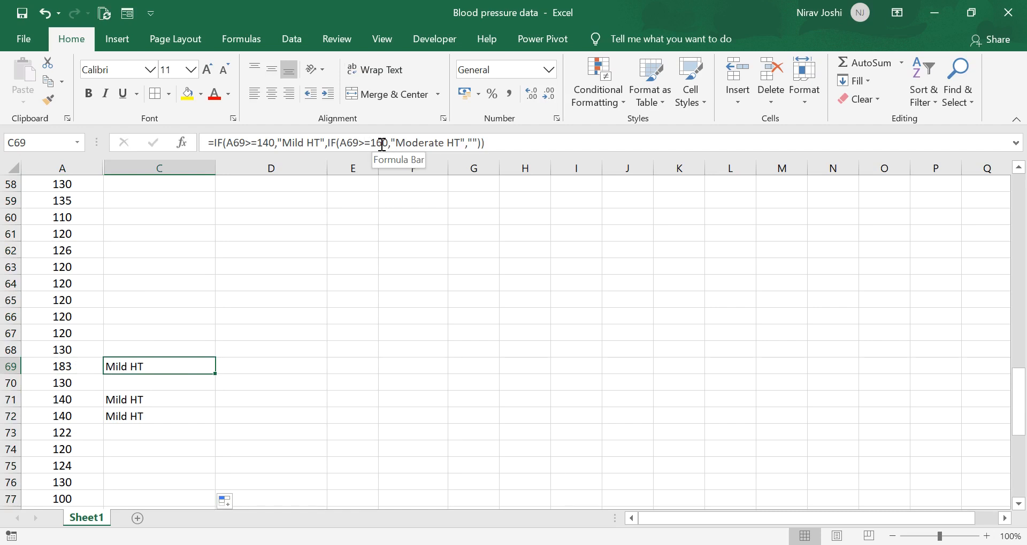
{"action": "left_click", "coordinate": [227, 142]}
{"action": "left_click_drag", "start_coordinate": [227, 142], "coordinate": [274, 142]}
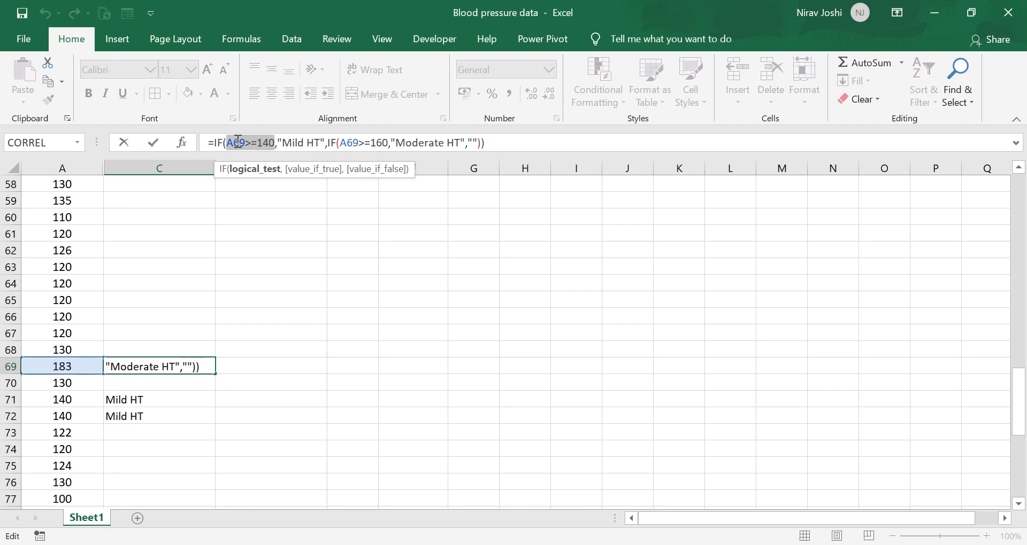
{"action": "left_click", "coordinate": [341, 144]}
{"action": "left_click_drag", "start_coordinate": [342, 143], "coordinate": [388, 144]}
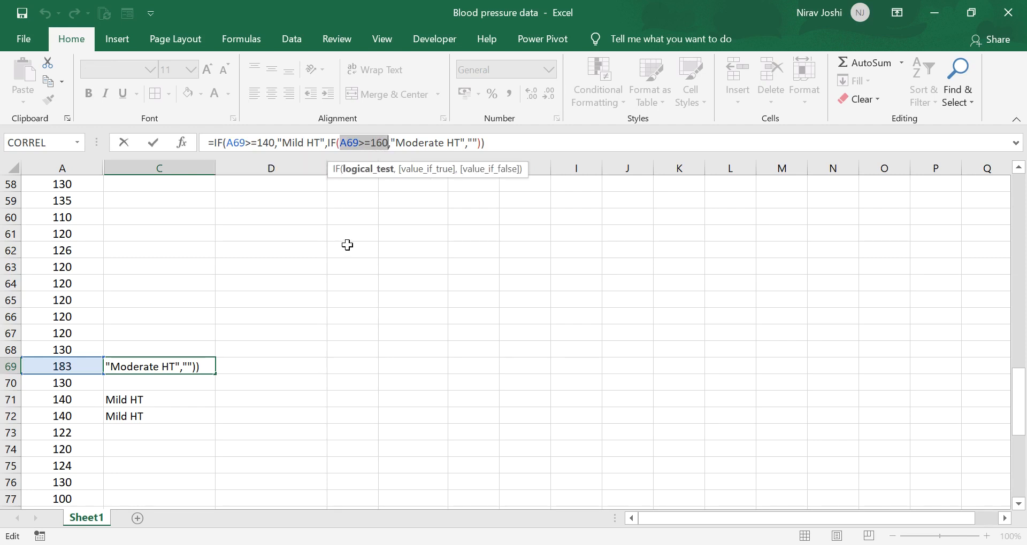
{"action": "left_click", "coordinate": [287, 145]}
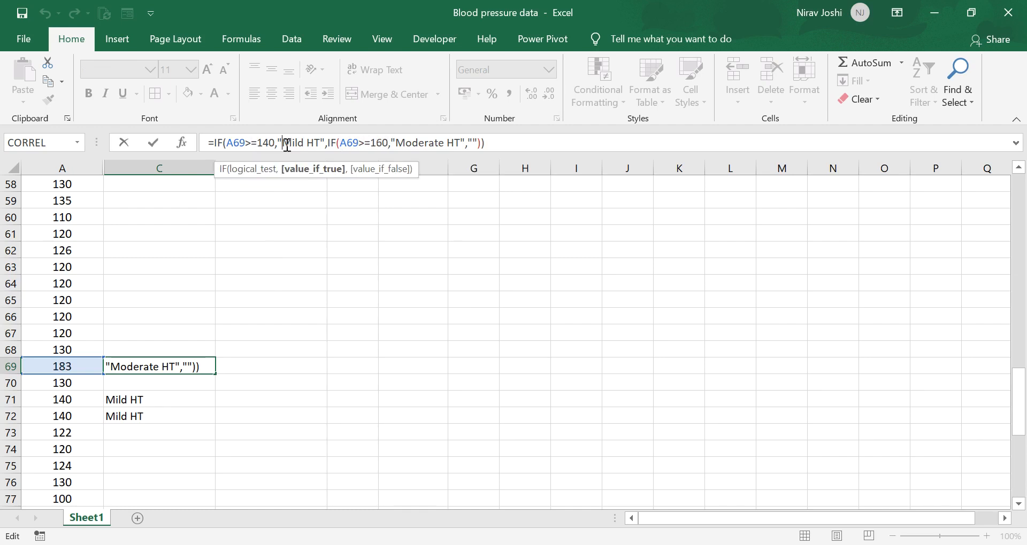
{"action": "left_click_drag", "start_coordinate": [228, 143], "coordinate": [320, 142]}
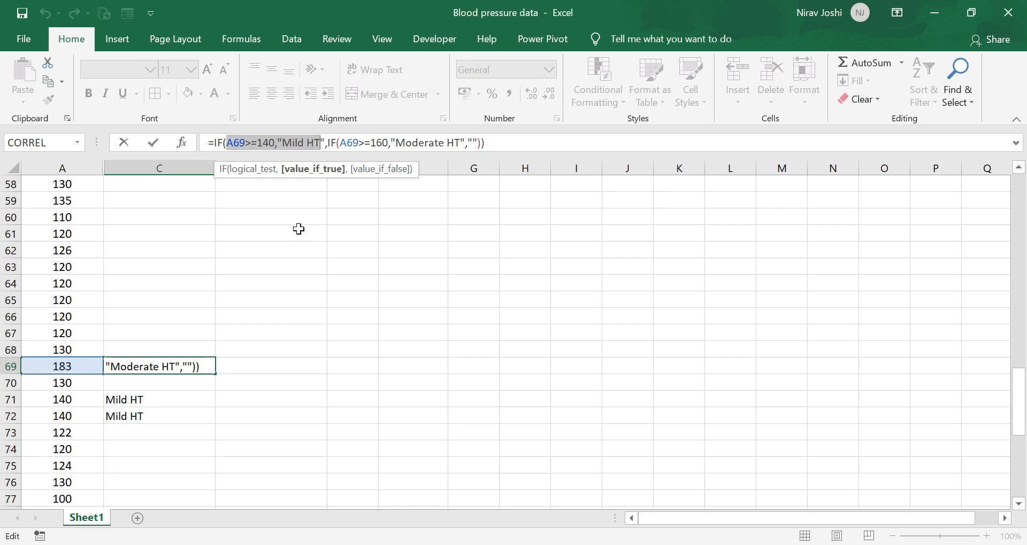
{"action": "left_click", "coordinate": [271, 143]}
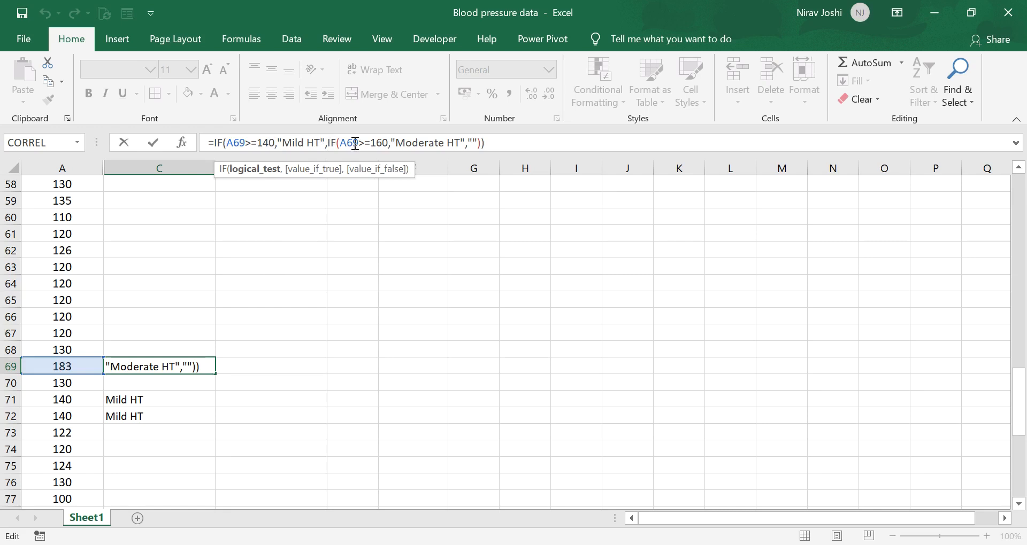
{"action": "left_click_drag", "start_coordinate": [340, 143], "coordinate": [461, 142]}
{"action": "left_click_drag", "start_coordinate": [227, 142], "coordinate": [322, 142]}
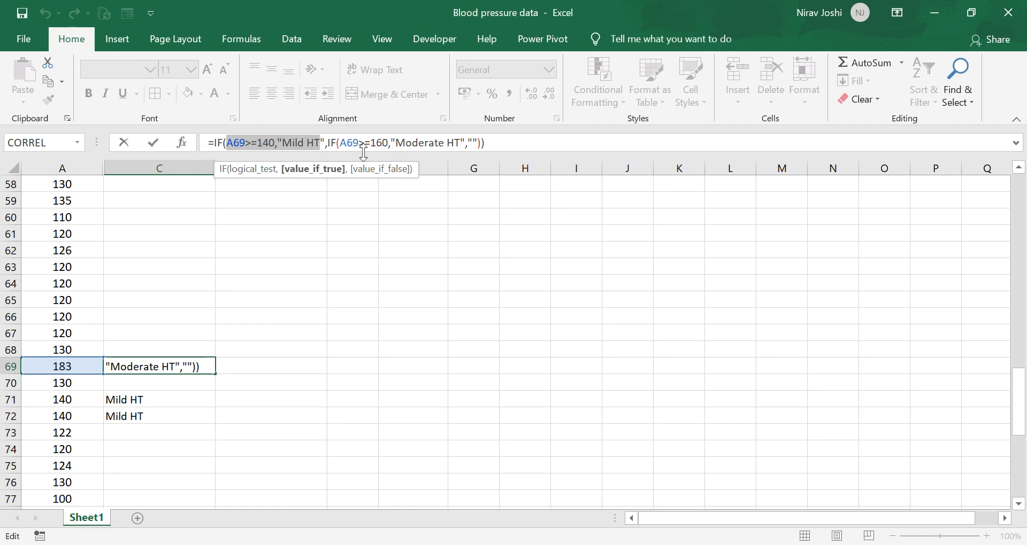
{"action": "key", "text": "ctrl+Return"}
Step: Compare the order of the Mild, Moderate and Severe HT systolic thresholds in the reference table with the formula in C2
{"action": "scroll", "coordinate": [457, 483], "scroll_direction": "down", "scroll_amount": 1}
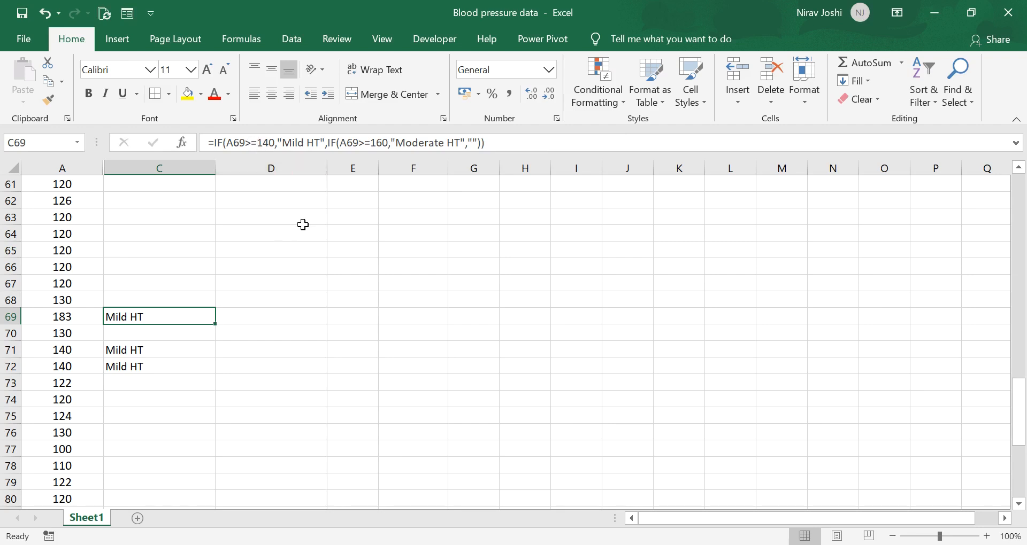
{"action": "scroll", "coordinate": [300, 223], "scroll_direction": "up", "scroll_amount": 20}
{"action": "left_click_drag", "start_coordinate": [411, 275], "coordinate": [479, 252]}
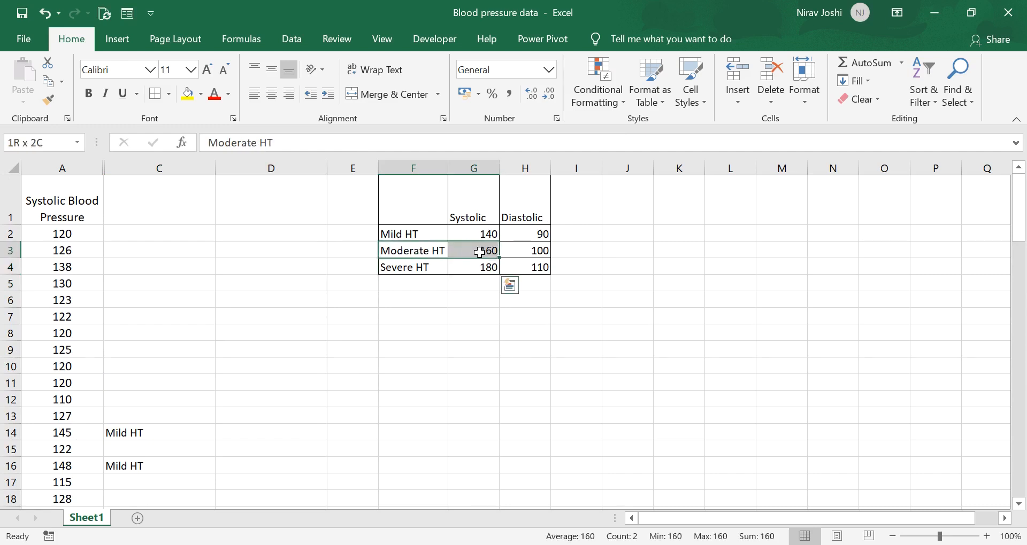
{"action": "left_click_drag", "start_coordinate": [401, 234], "coordinate": [462, 235]}
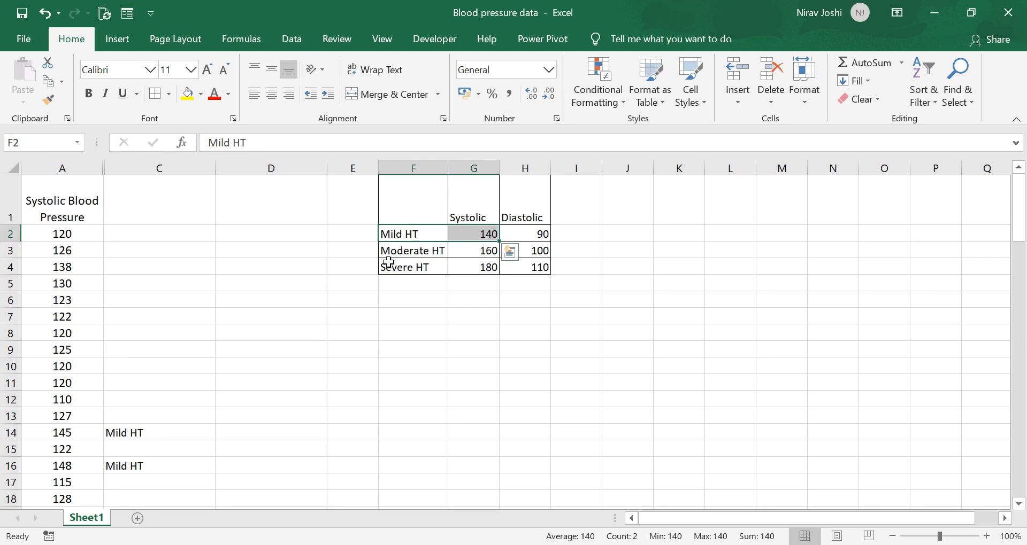
{"action": "left_click_drag", "start_coordinate": [393, 234], "coordinate": [482, 268]}
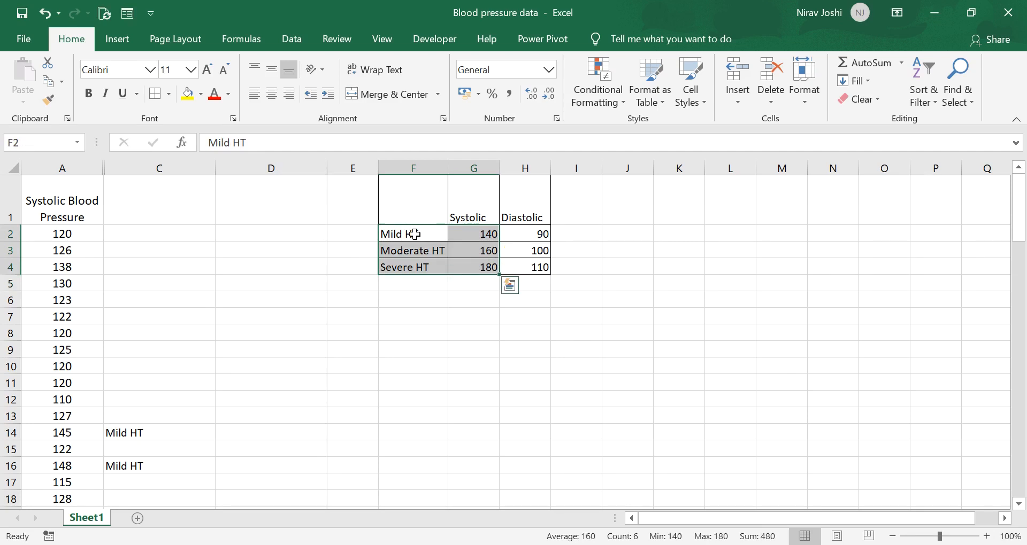
{"action": "left_click", "coordinate": [153, 239]}
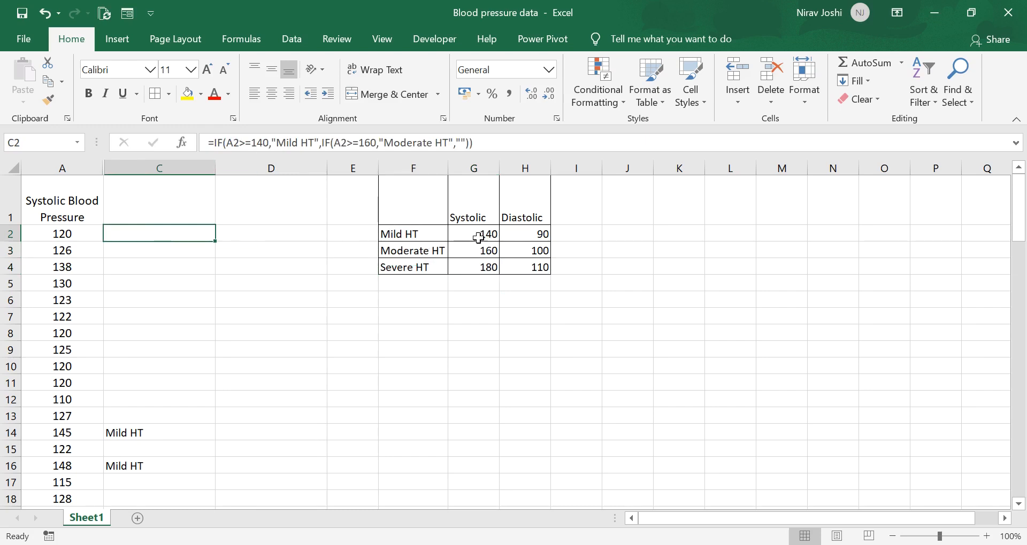
{"action": "left_click_drag", "start_coordinate": [424, 267], "coordinate": [463, 266]}
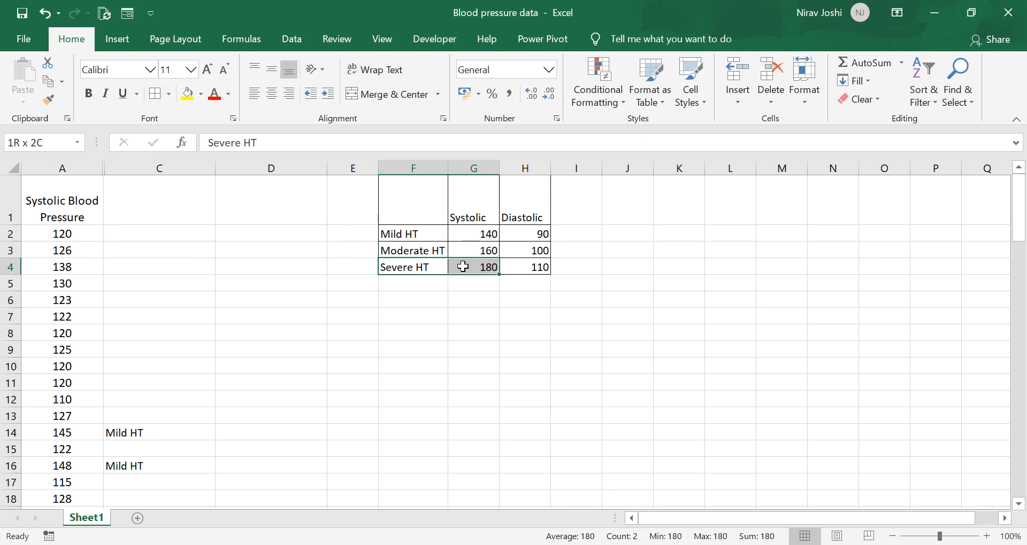
{"action": "left_click_drag", "start_coordinate": [425, 250], "coordinate": [484, 251]}
{"action": "left_click_drag", "start_coordinate": [426, 233], "coordinate": [473, 233]}
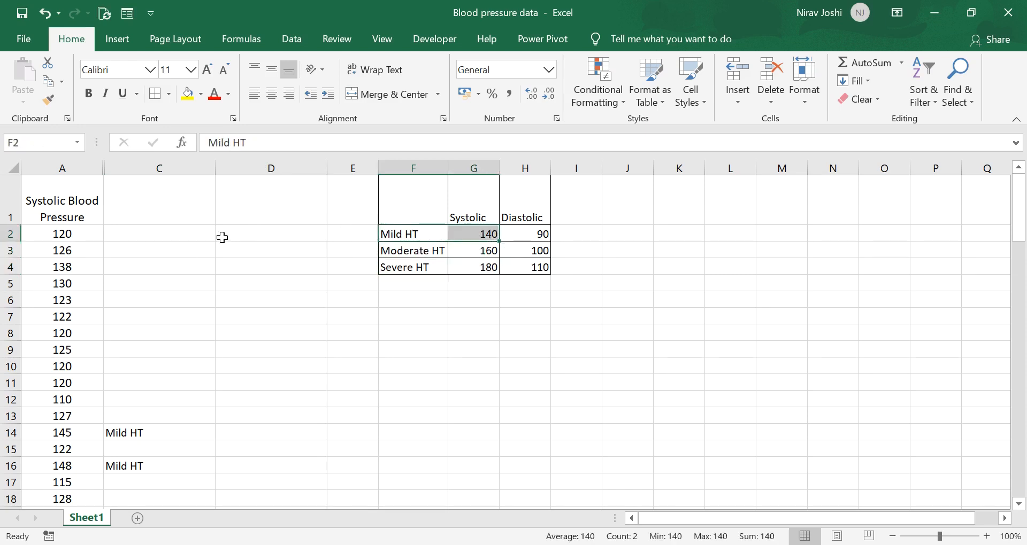
Step: Change the first logical test of the nested IF formula in C2 to A2>=180
{"action": "left_click", "coordinate": [172, 235]}
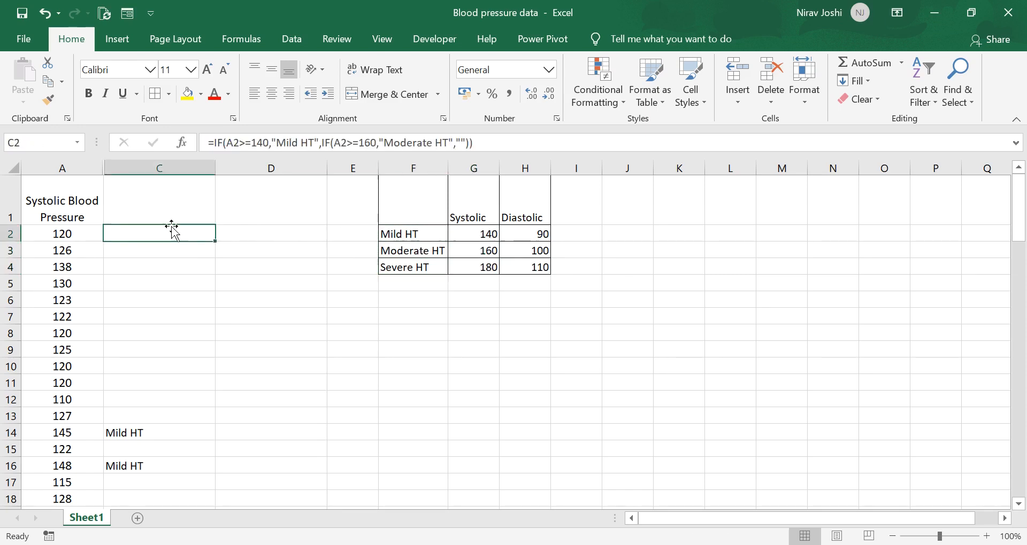
{"action": "left_click", "coordinate": [254, 143]}
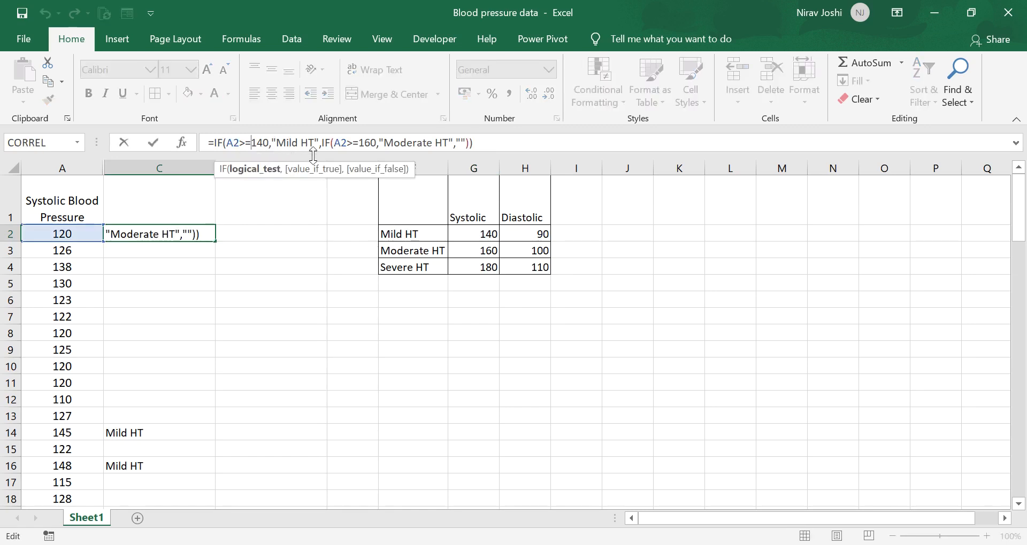
{"action": "key", "text": "Delete"}
{"action": "key", "text": "Delete"}
{"action": "key", "text": "Delete"}
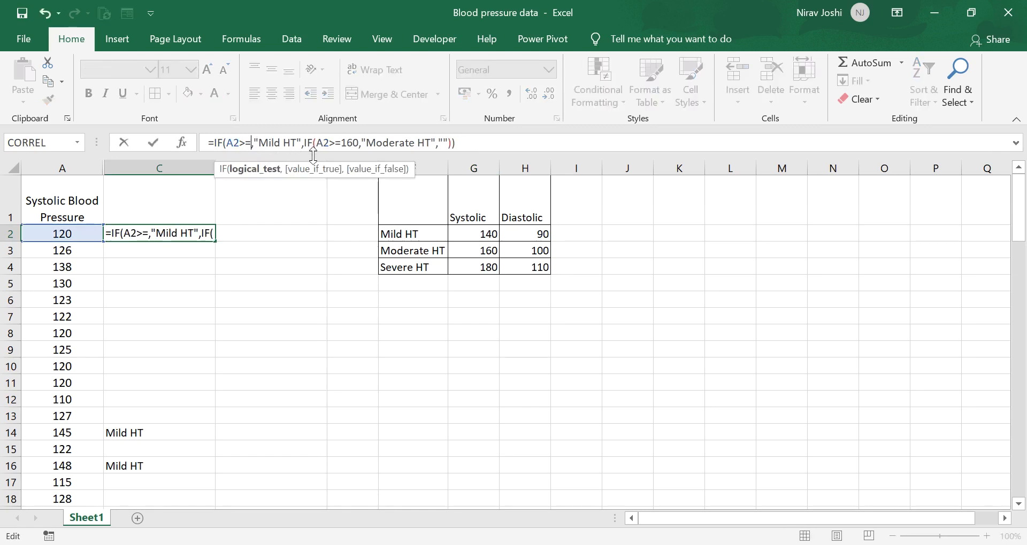
{"action": "type", "text": "180"}
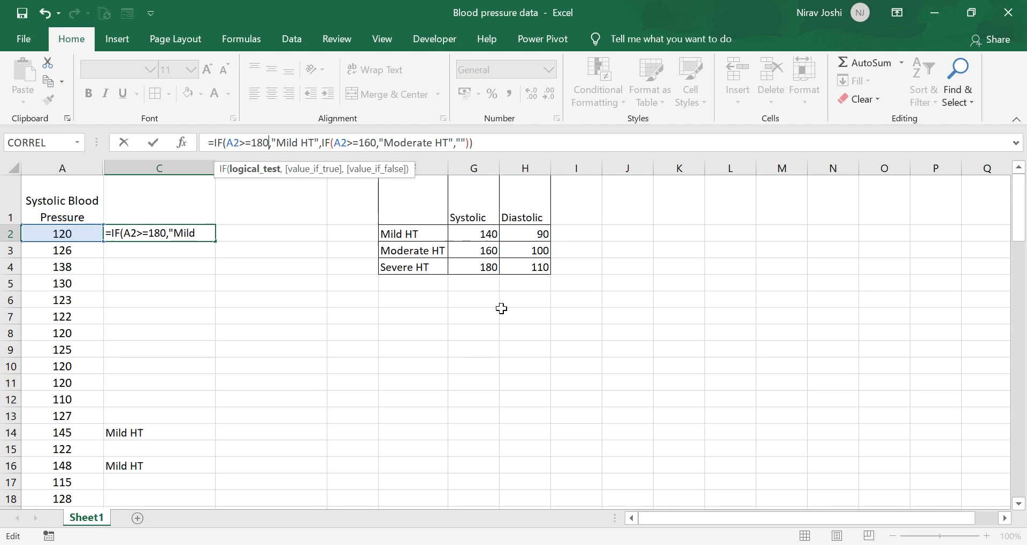
Step: Replace the value returned by the A2>=180 test in C2 with "Severe HT"
{"action": "left_click", "coordinate": [315, 144]}
{"action": "key", "text": "BackSpace"}
{"action": "key", "text": "BackSpace"}
{"action": "key", "text": "BackSpace"}
{"action": "key", "text": "BackSpace"}
{"action": "key", "text": "BackSpace"}
{"action": "key", "text": "BackSpace"}
{"action": "key", "text": "BackSpace"}
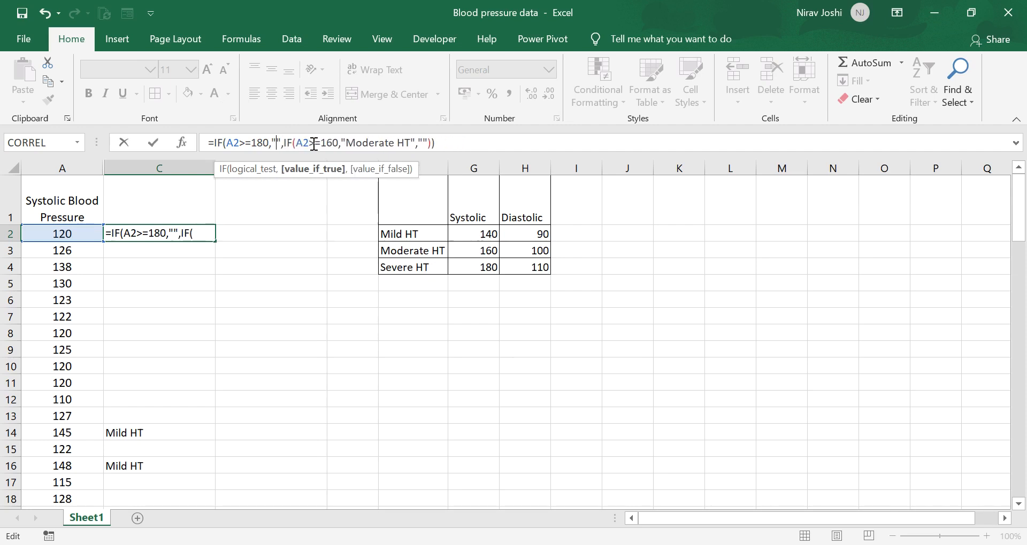
{"action": "type", "text": "Severe "}
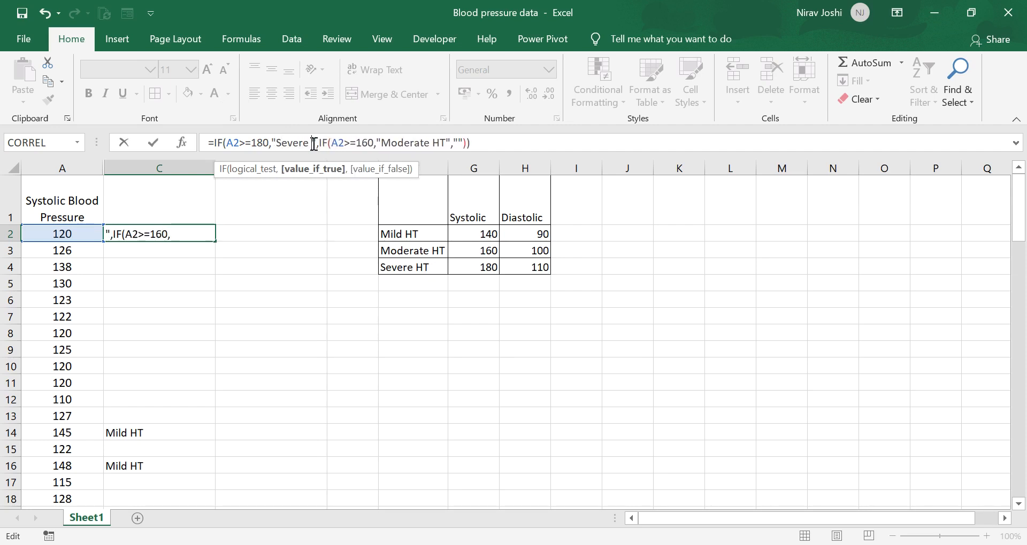
{"action": "type", "text": "HT"}
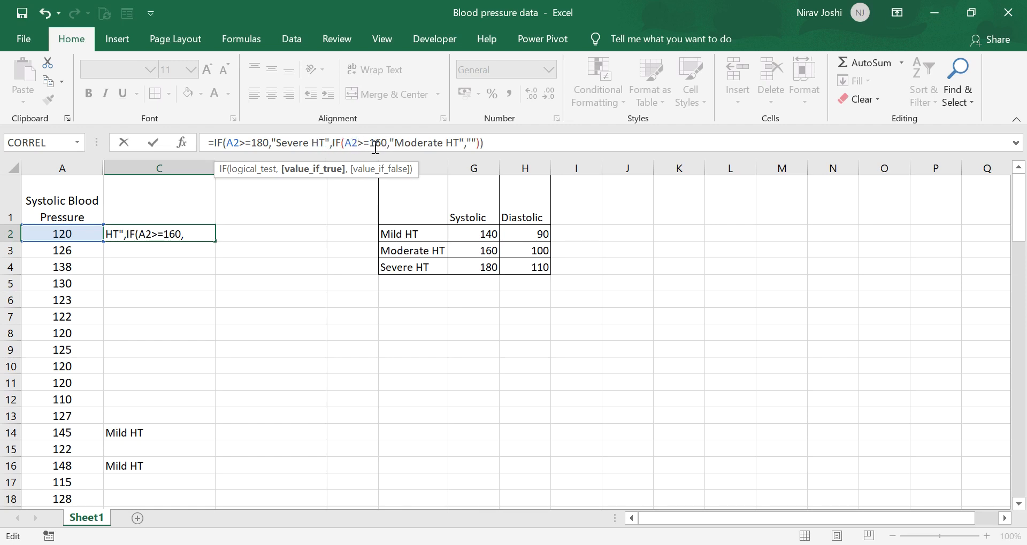
Step: Nest a third IF in C2 after "Moderate HT" that returns "Mild HT" when A2>=140
{"action": "left_click", "coordinate": [470, 143]}
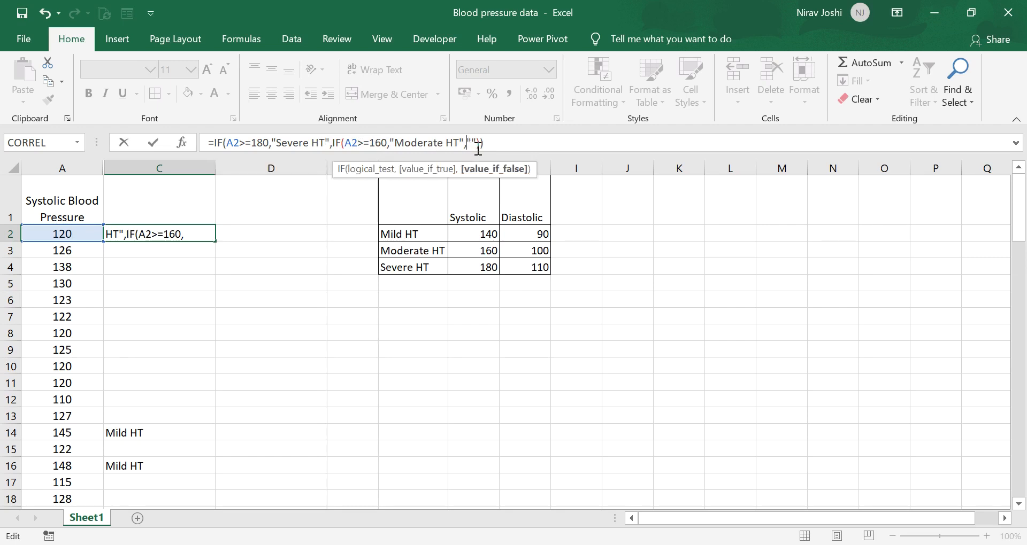
{"action": "type", "text": "if"}
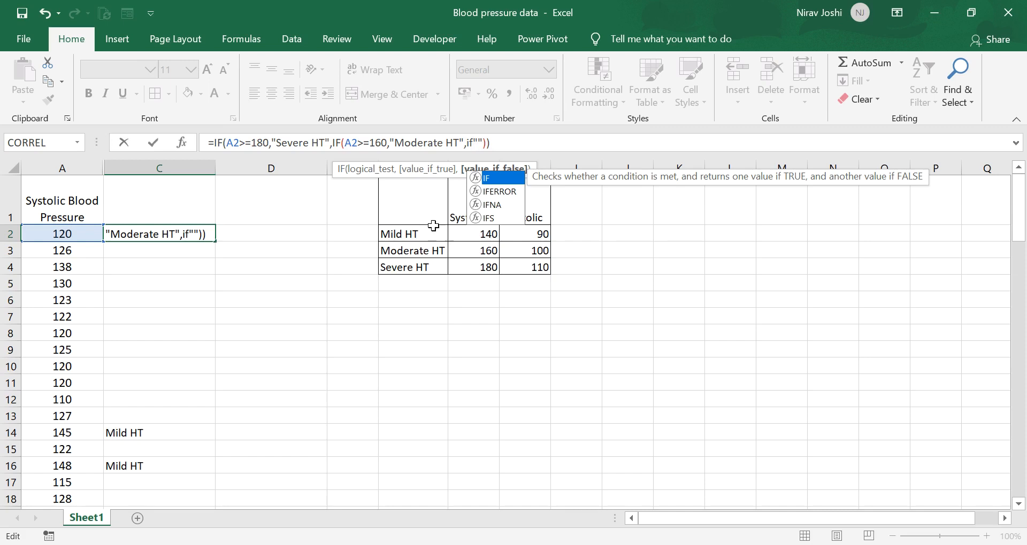
{"action": "type", "text": "("}
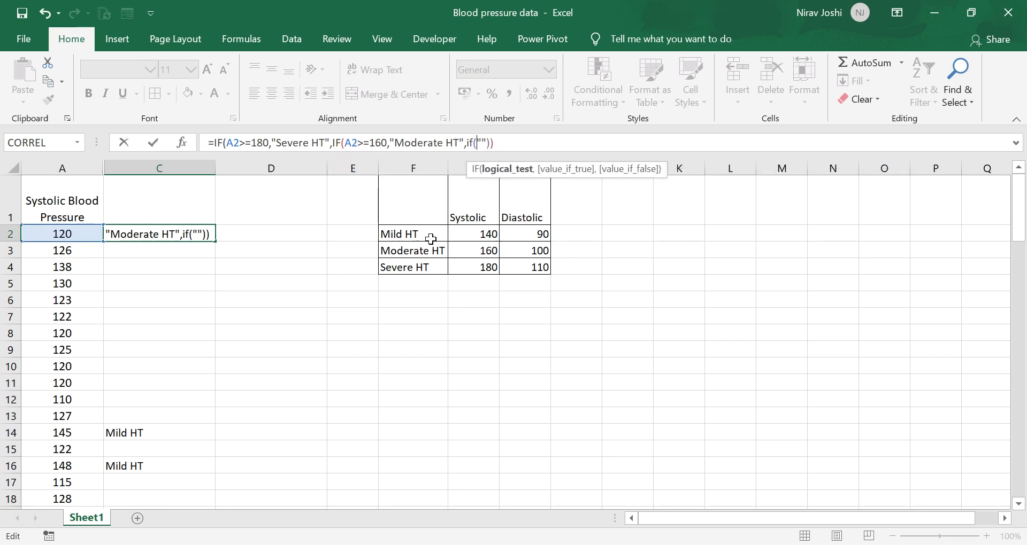
{"action": "left_click", "coordinate": [87, 230]}
{"action": "type", "text": ">="}
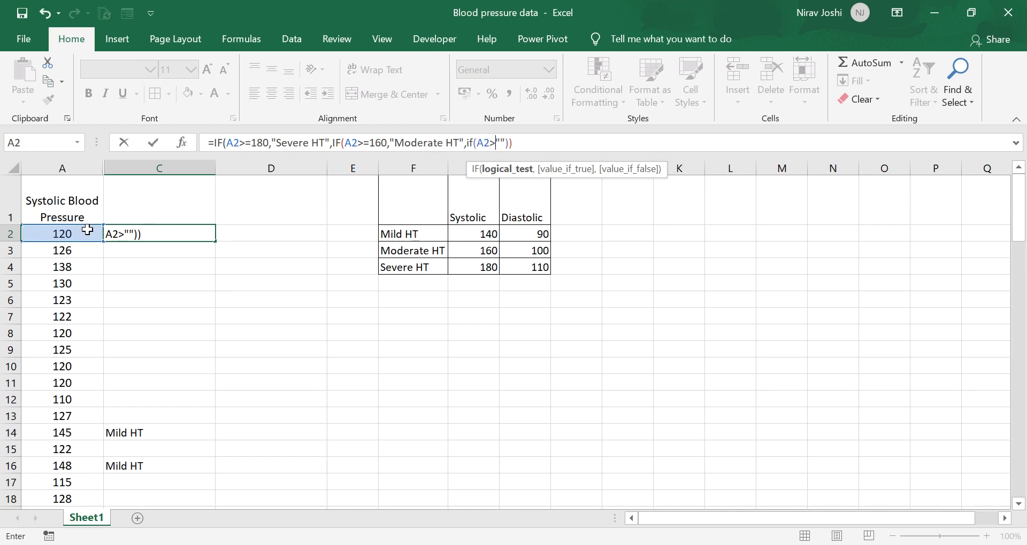
{"action": "type", "text": "1"}
{"action": "type", "text": "40"}
{"action": "type", "text": ","}
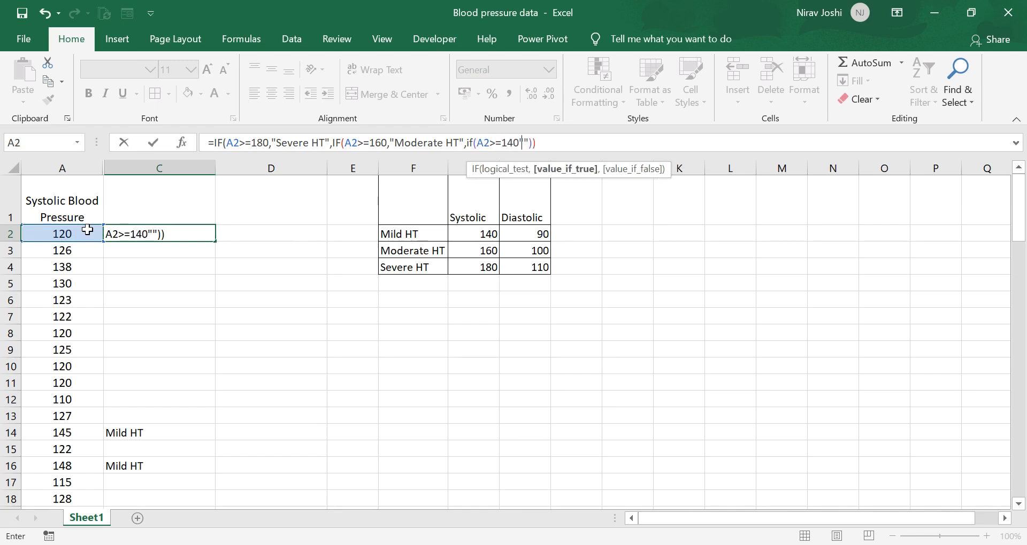
{"action": "type", "text": "\"Mild HT"}
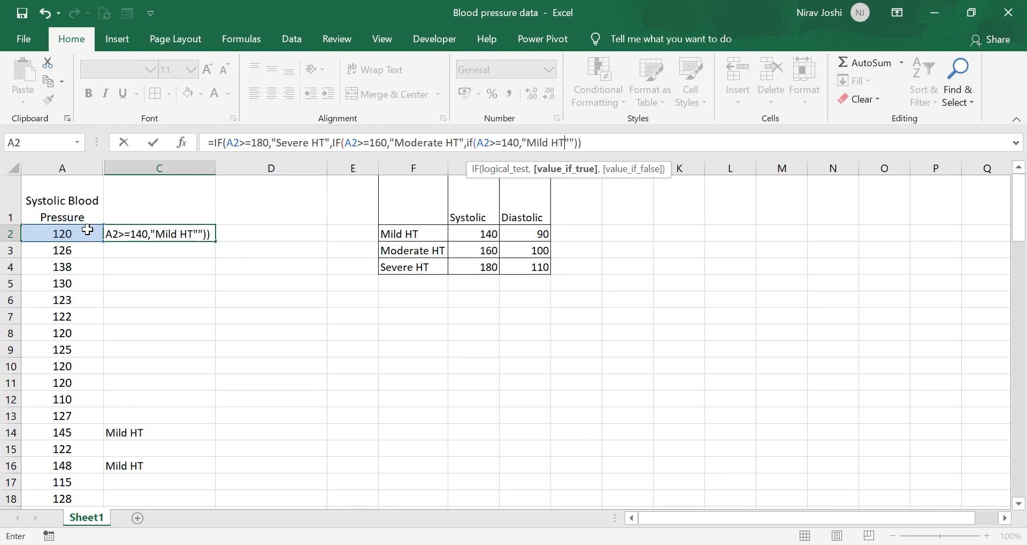
{"action": "type", "text": "\","}
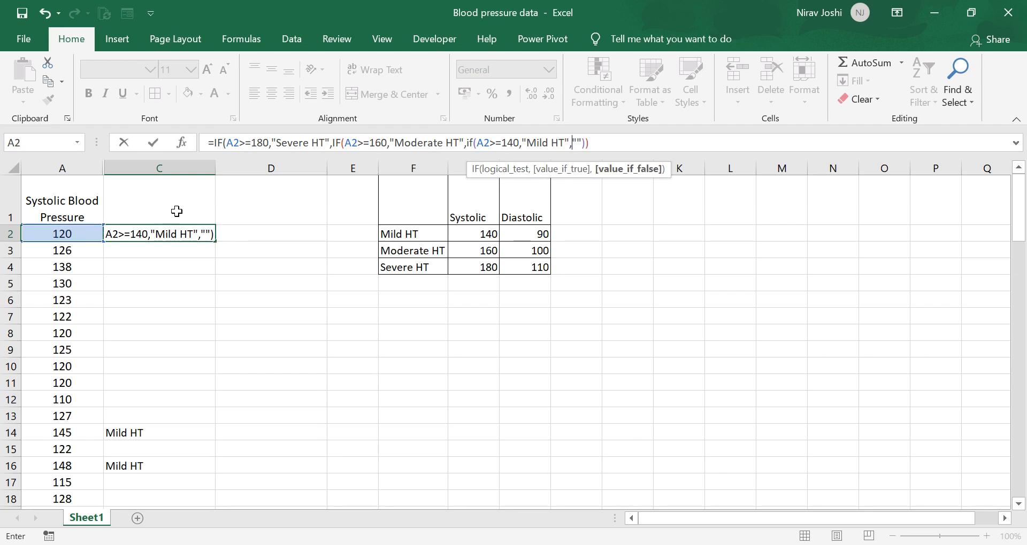
Step: Make the innermost IF in C2 return "Normal" otherwise, and enter the formula, accepting the closing-parenthesis correction
{"action": "left_click", "coordinate": [578, 143]}
{"action": "type", "text": "Nora"}
{"action": "key", "text": "BackSpace"}
{"action": "type", "text": "mal"}
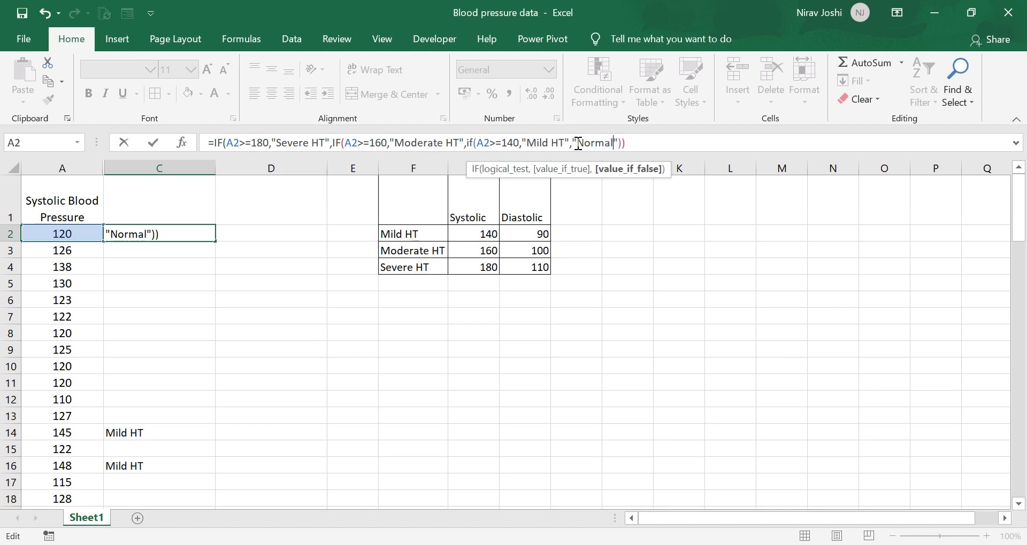
{"action": "key", "text": "Return"}
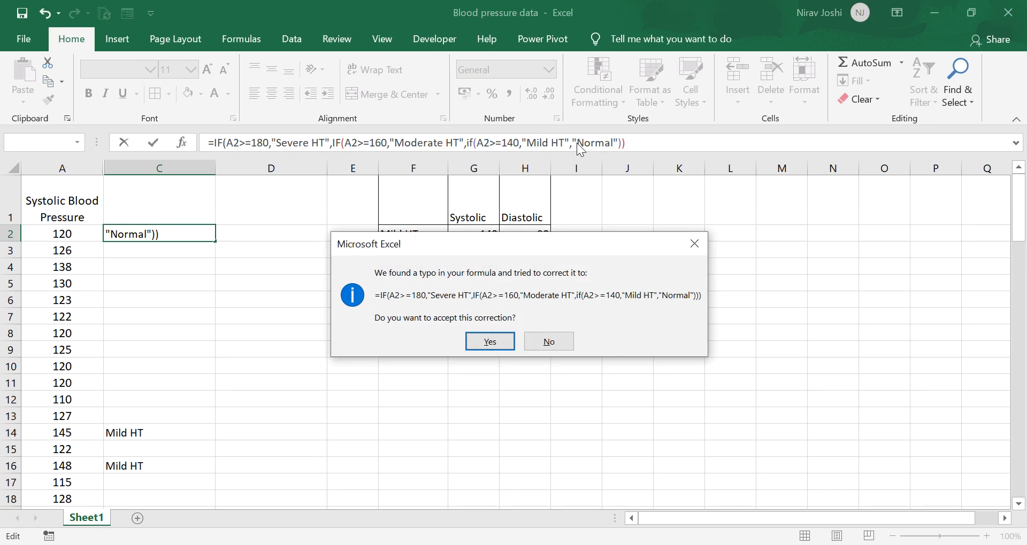
{"action": "left_click", "coordinate": [484, 343]}
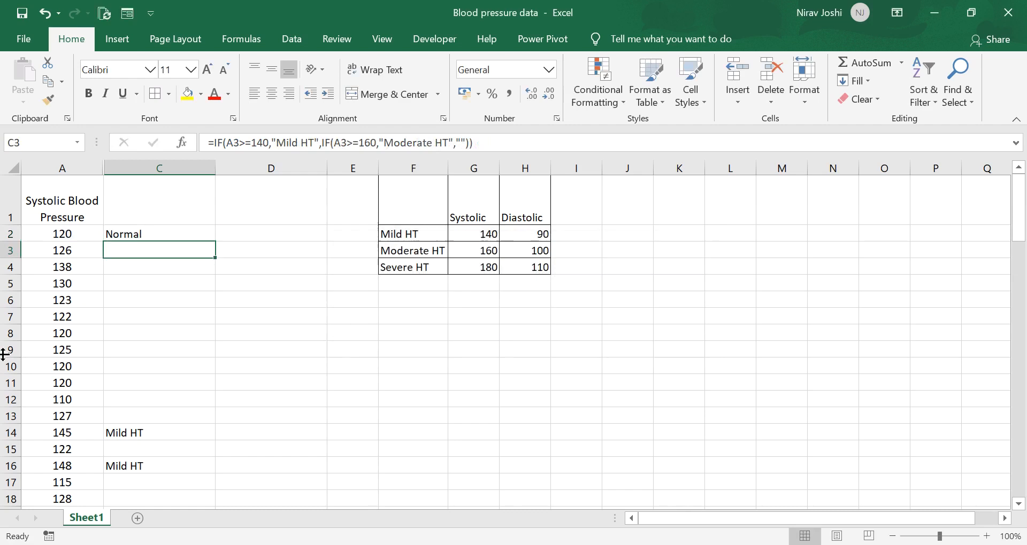
Step: Fill the revised formula from C2 down column C to the last data row and check the classification in row 69
{"action": "left_click", "coordinate": [148, 231]}
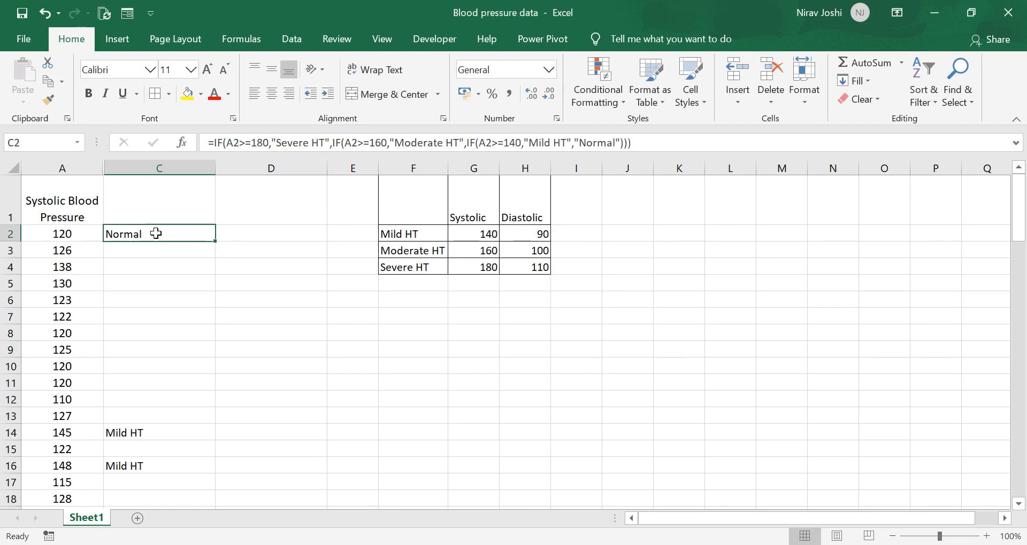
{"action": "double_click", "coordinate": [214, 242]}
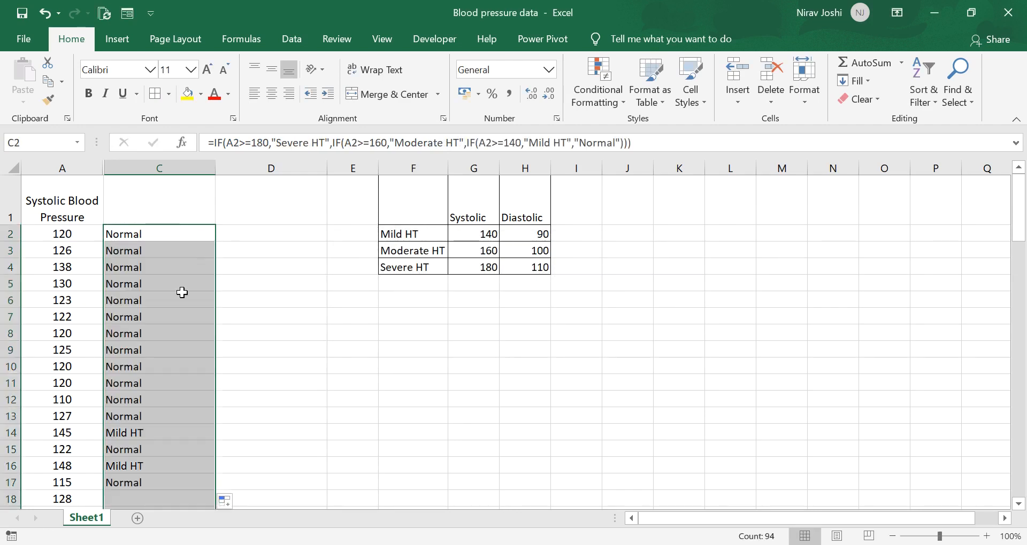
{"action": "scroll", "coordinate": [163, 363], "scroll_direction": "down", "scroll_amount": 6}
{"action": "scroll", "coordinate": [164, 364], "scroll_direction": "down", "scroll_amount": 14}
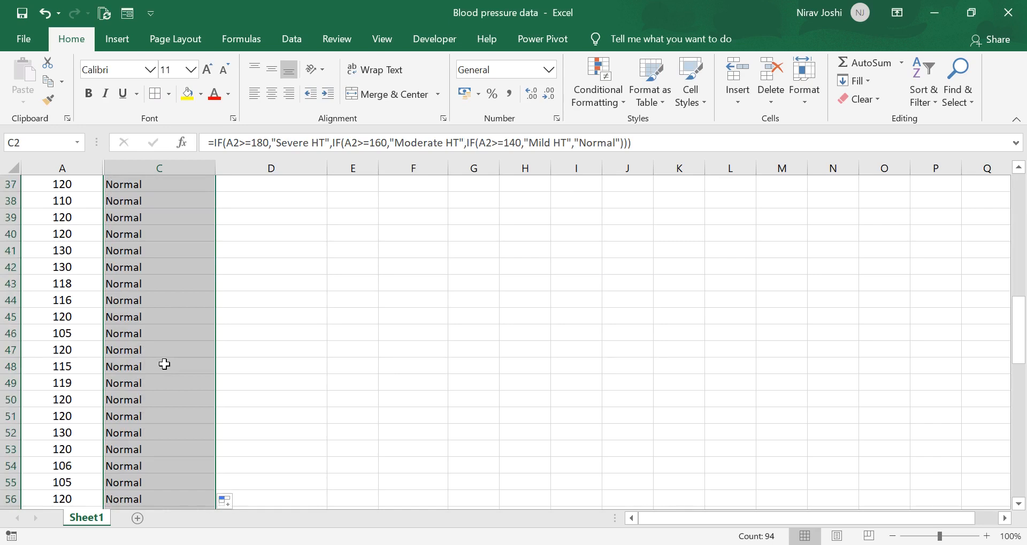
{"action": "scroll", "coordinate": [163, 363], "scroll_direction": "down", "scroll_amount": 3}
{"action": "scroll", "coordinate": [163, 364], "scroll_direction": "up", "scroll_amount": 3}
{"action": "left_click_drag", "start_coordinate": [89, 317], "coordinate": [134, 317]}
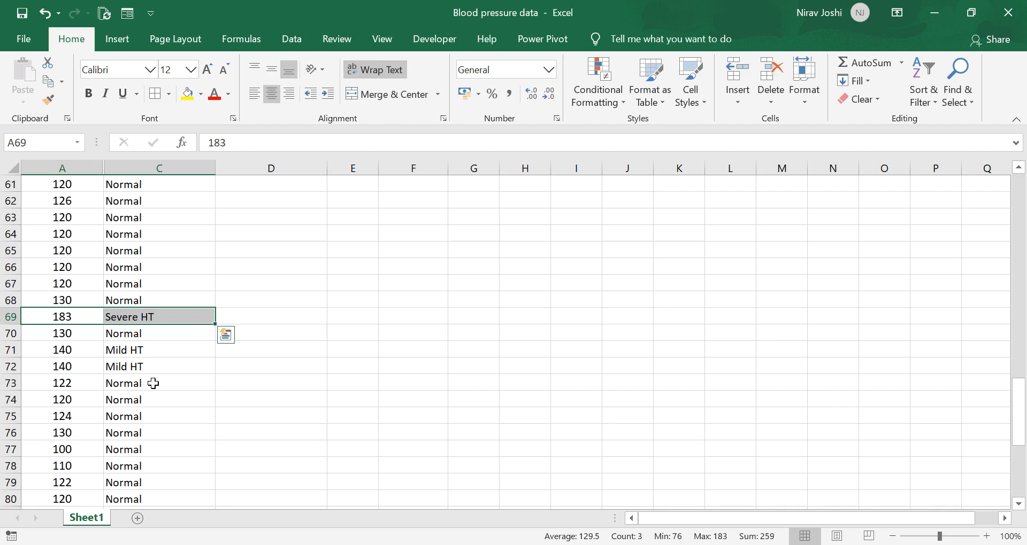
{"action": "scroll", "coordinate": [153, 384], "scroll_direction": "up", "scroll_amount": 20}
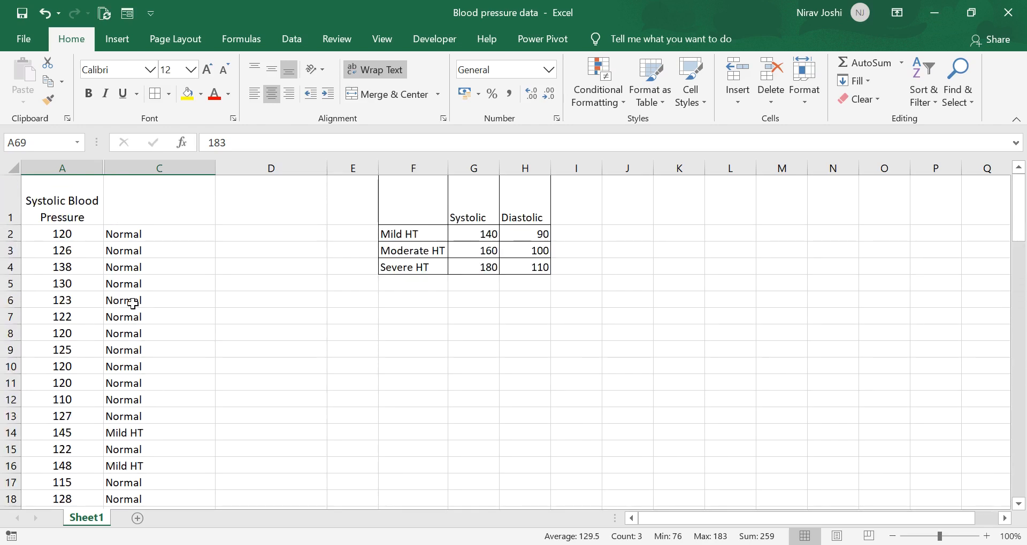
Step: Change the first logical test of the formula in C2 to A2<140 to start an ascending-order version
{"action": "left_click", "coordinate": [188, 236]}
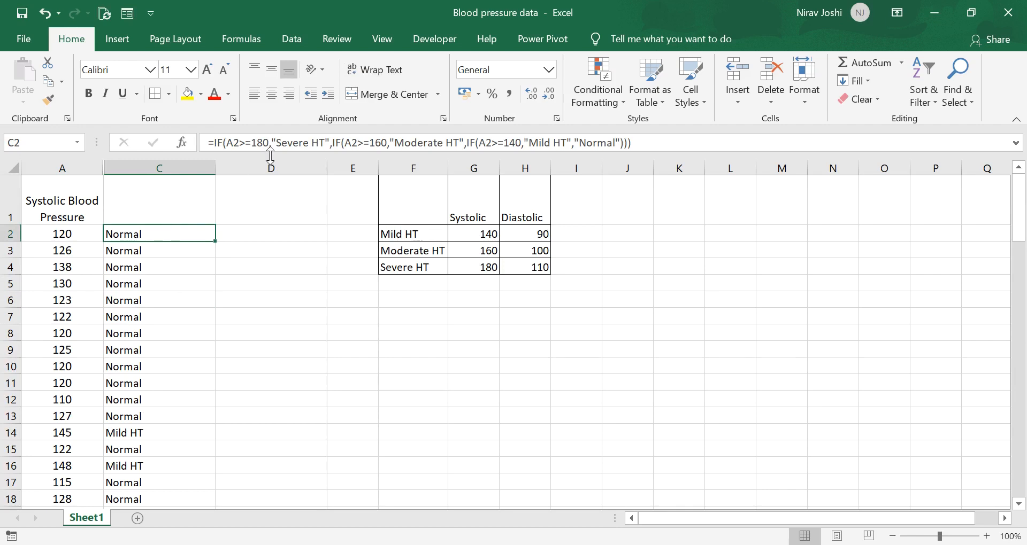
{"action": "left_click", "coordinate": [244, 143]}
{"action": "left_click_drag", "start_coordinate": [240, 143], "coordinate": [269, 143]}
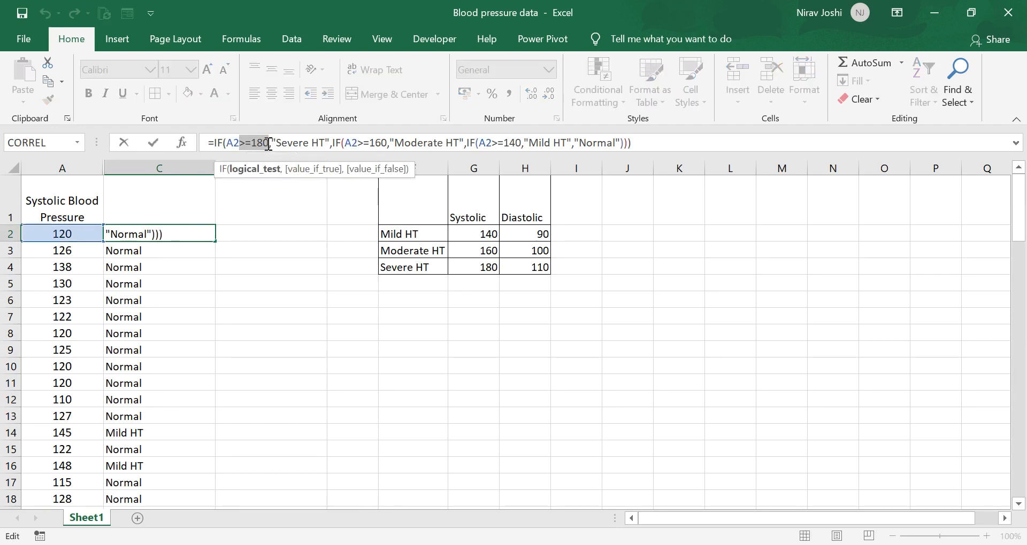
{"action": "type", "text": "<"}
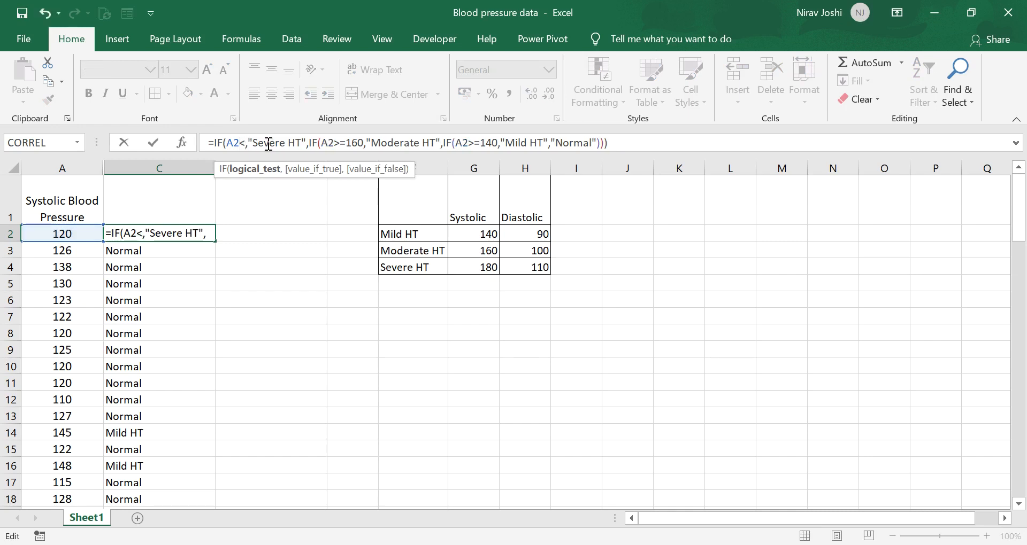
{"action": "type", "text": "140"}
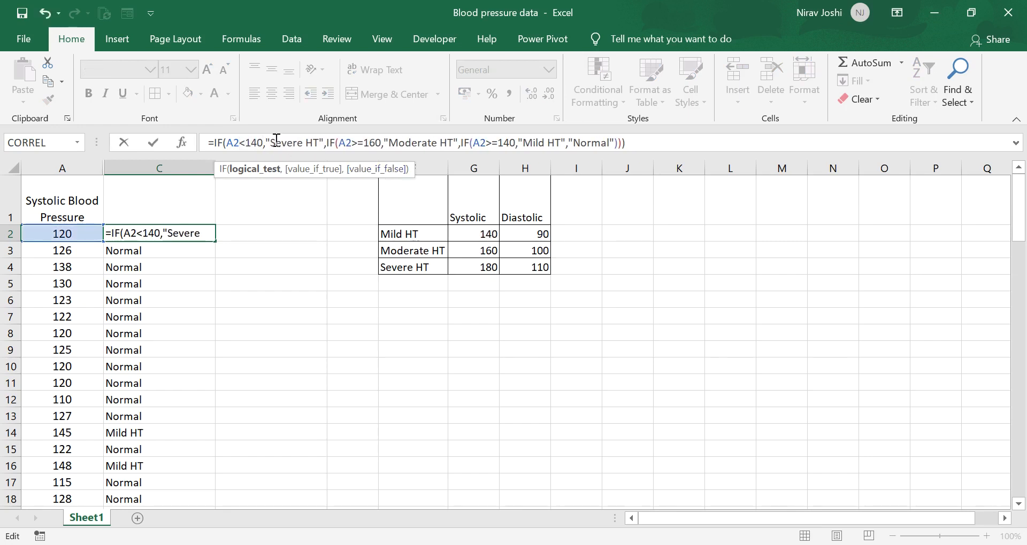
Step: Replace the value returned by the A2<140 test in C2 with "Normal"
{"action": "left_click_drag", "start_coordinate": [271, 146], "coordinate": [303, 146]}
{"action": "key", "text": "Delete"}
{"action": "key", "text": "Delete"}
{"action": "key", "text": "Delete"}
{"action": "key", "text": "Delete"}
{"action": "type", "text": "Nor"}
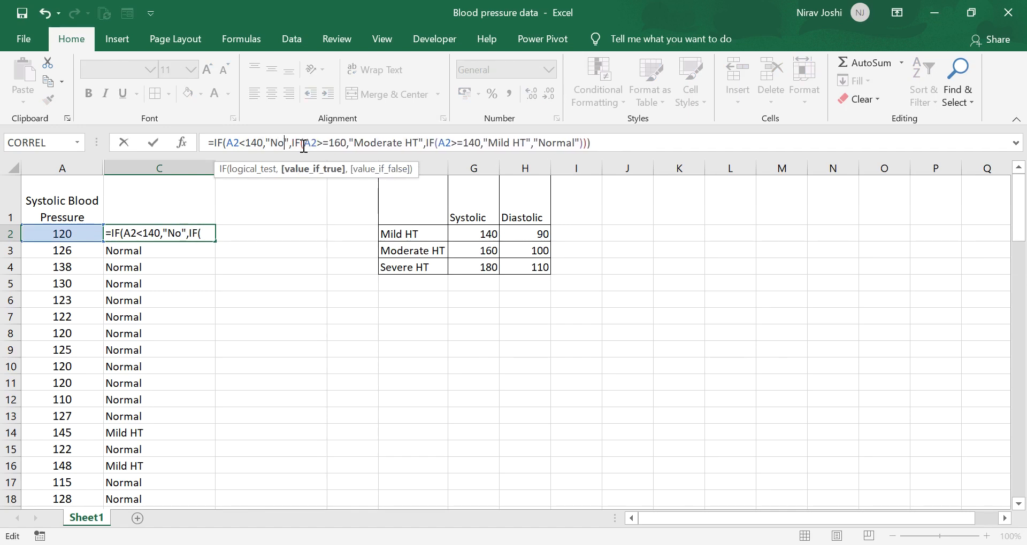
{"action": "type", "text": "mal"}
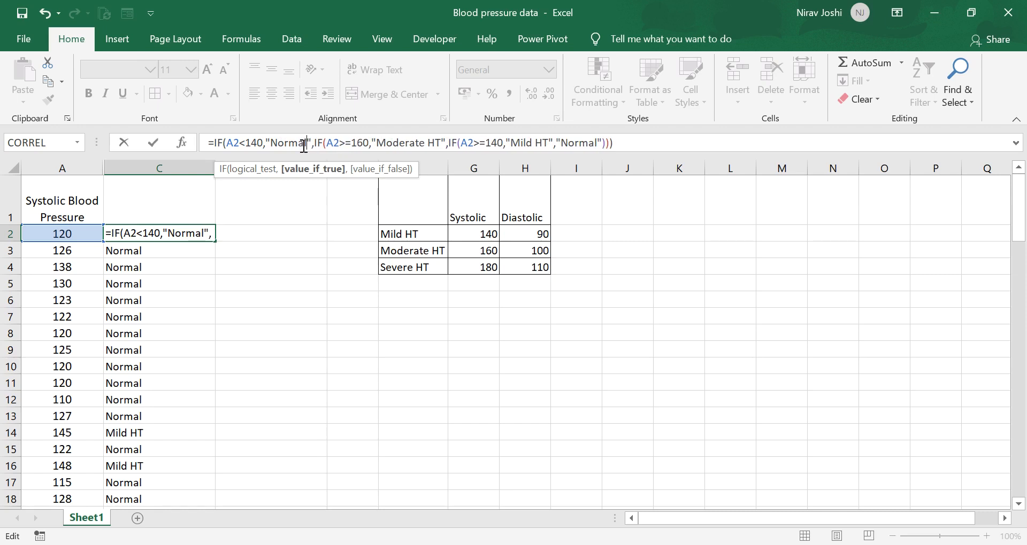
Step: Replace the rest of the formula in C2 with a nested IF that returns "Mild HT" when A2<160
{"action": "left_click_drag", "start_coordinate": [314, 144], "coordinate": [667, 140]}
{"action": "key", "text": "BackSpace"}
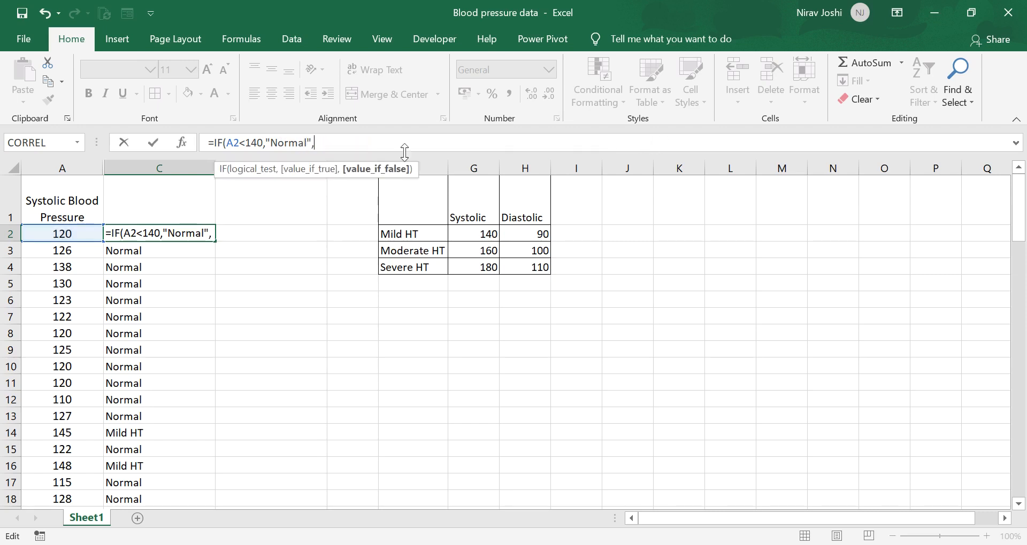
{"action": "type", "text": "if("}
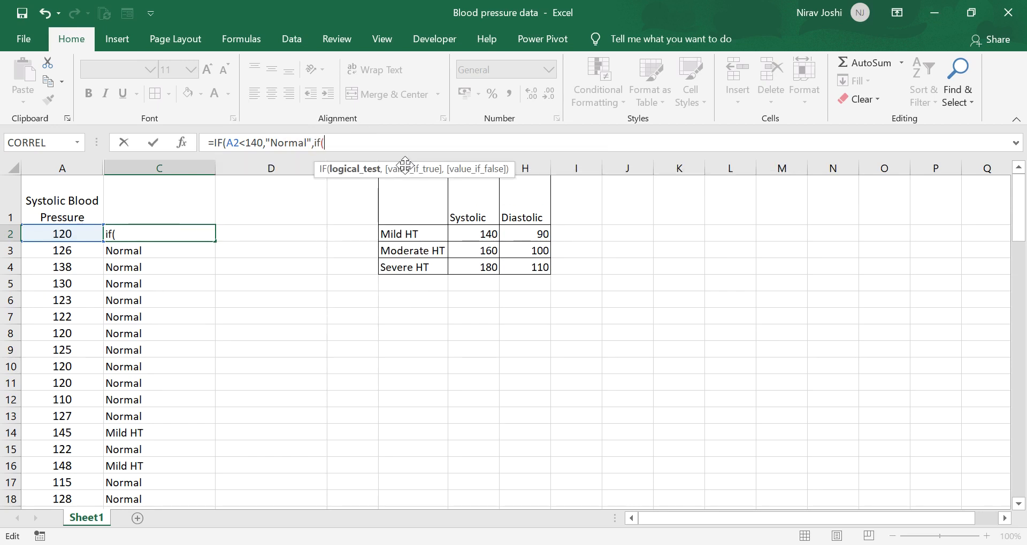
{"action": "left_click", "coordinate": [61, 234]}
{"action": "type", "text": "<160"}
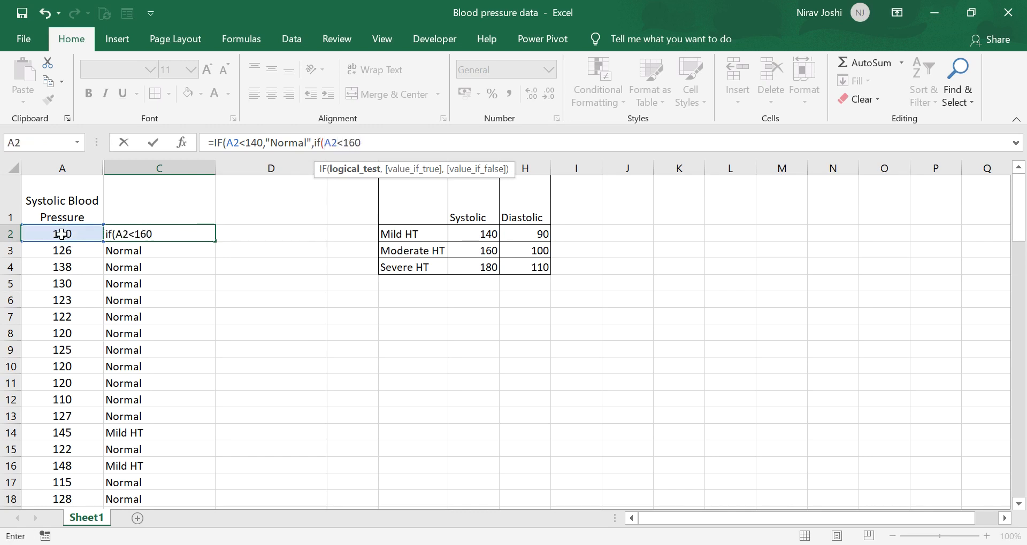
{"action": "type", "text": ",\"Mild HT\","}
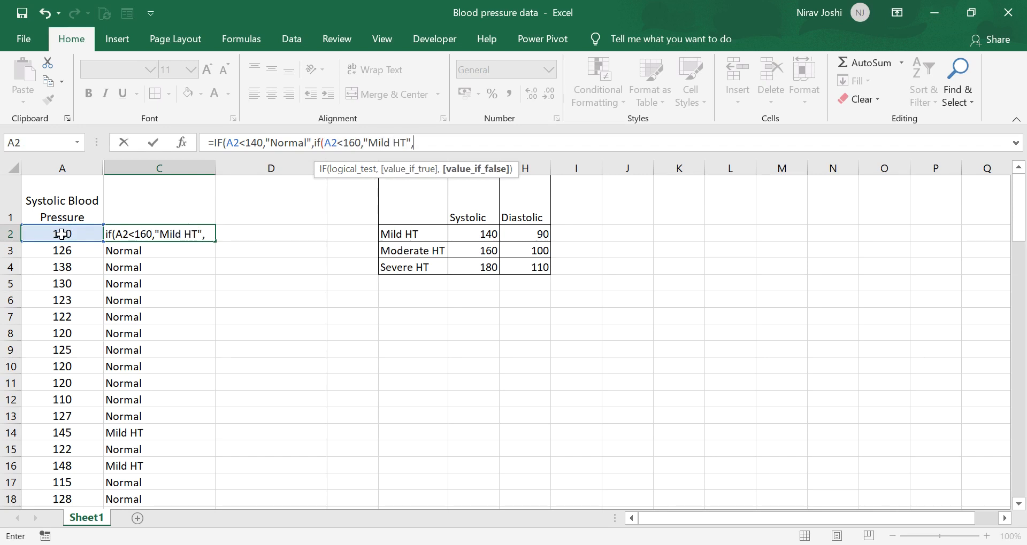
Step: Nest another IF in the C2 formula that returns "Moderate HT" when A2<180
{"action": "type", "text": "if("}
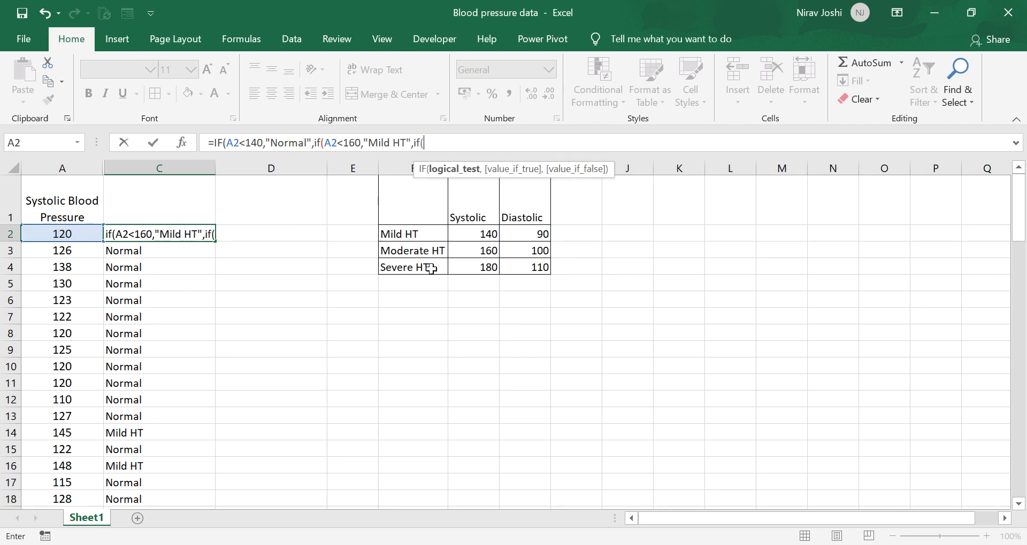
{"action": "left_click", "coordinate": [63, 236]}
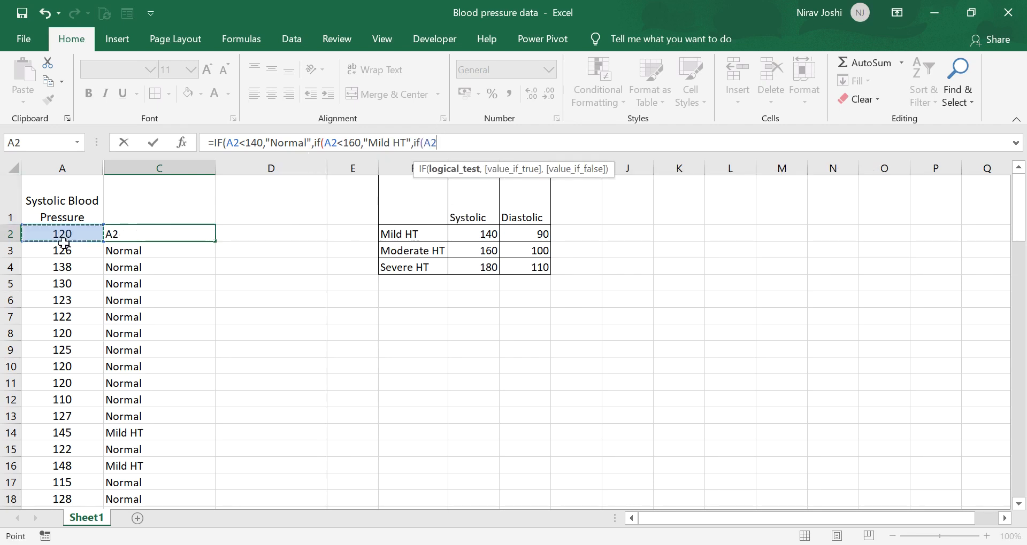
{"action": "type", "text": "<180,"}
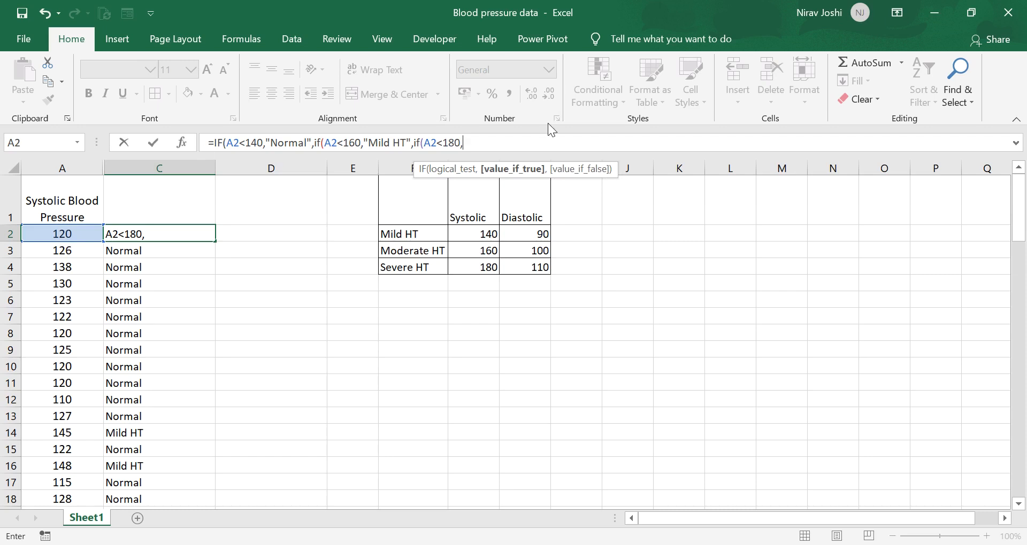
{"action": "type", "text": "Moderate"}
{"action": "key", "text": "BackSpace"}
{"action": "key", "text": "BackSpace"}
{"action": "key", "text": "BackSpace"}
{"action": "key", "text": "BackSpace"}
{"action": "key", "text": "BackSpace"}
{"action": "key", "text": "BackSpace"}
{"action": "key", "text": "BackSpace"}
{"action": "key", "text": "BackSpace"}
{"action": "type", "text": "\"Moderate"}
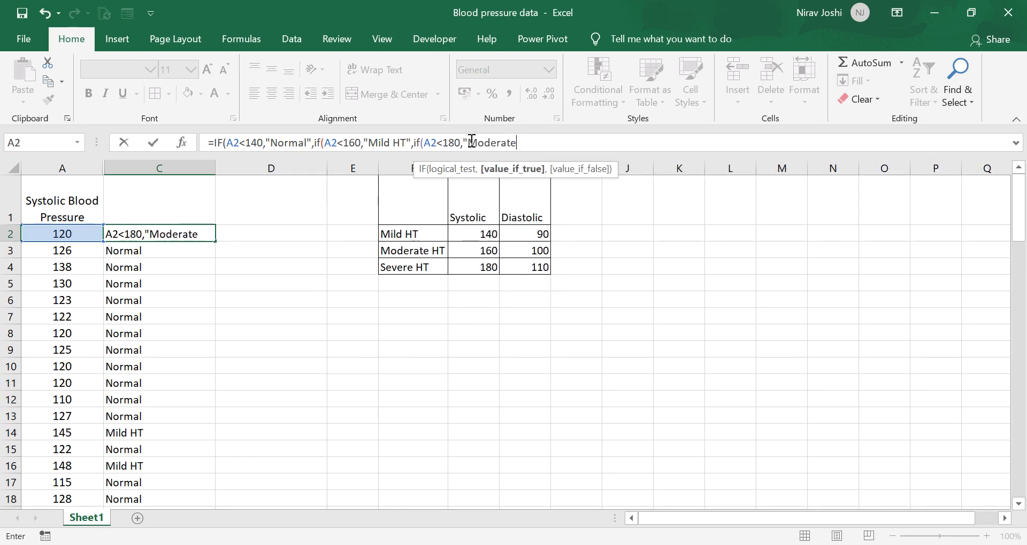
{"action": "type", "text": " HT\","}
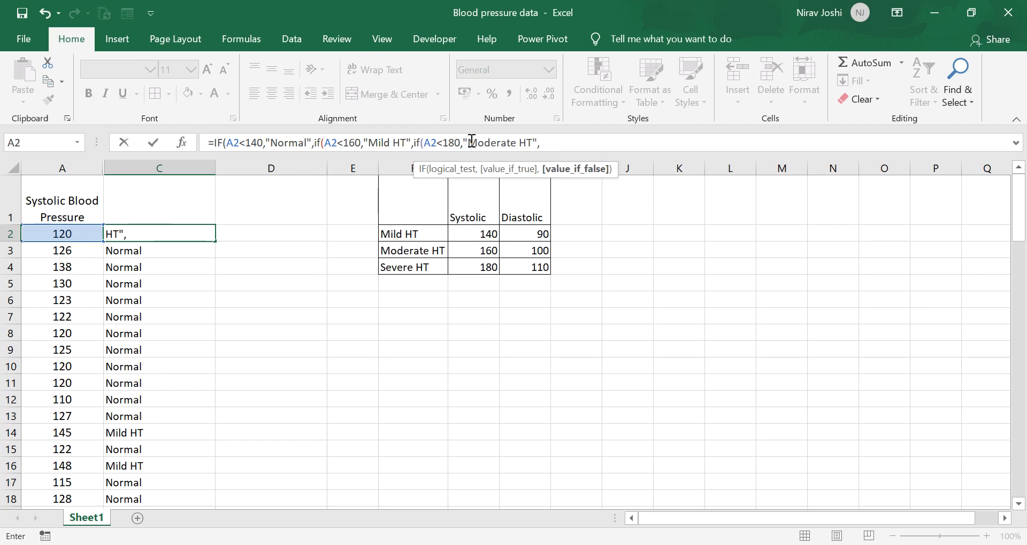
Step: Finish the C2 formula with "Severe HT" as the final false value and accept the suggested correction of the closing parentheses
{"action": "type", "text": "\"Severe HT\""}
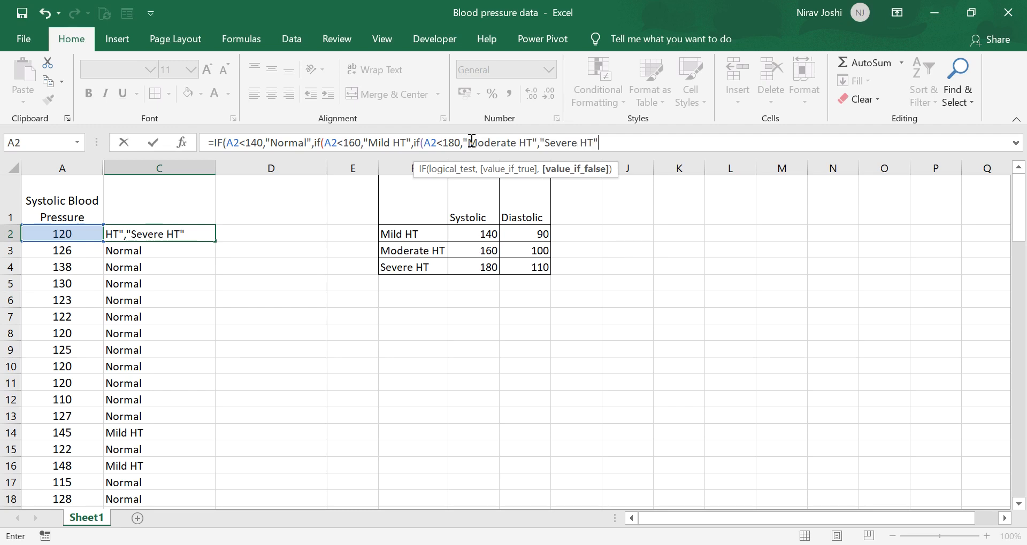
{"action": "type", "text": ")"}
{"action": "key", "text": "Return"}
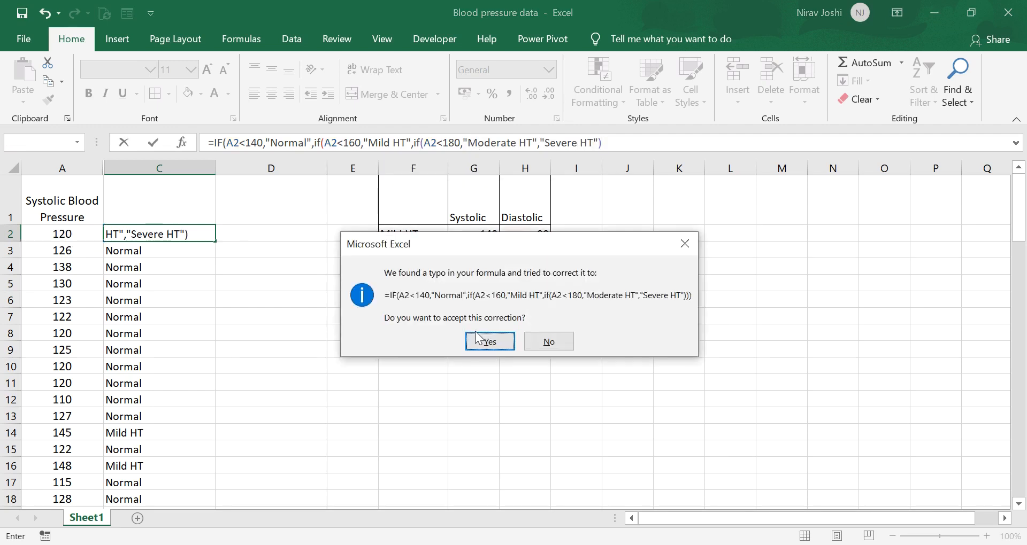
{"action": "left_click", "coordinate": [477, 340]}
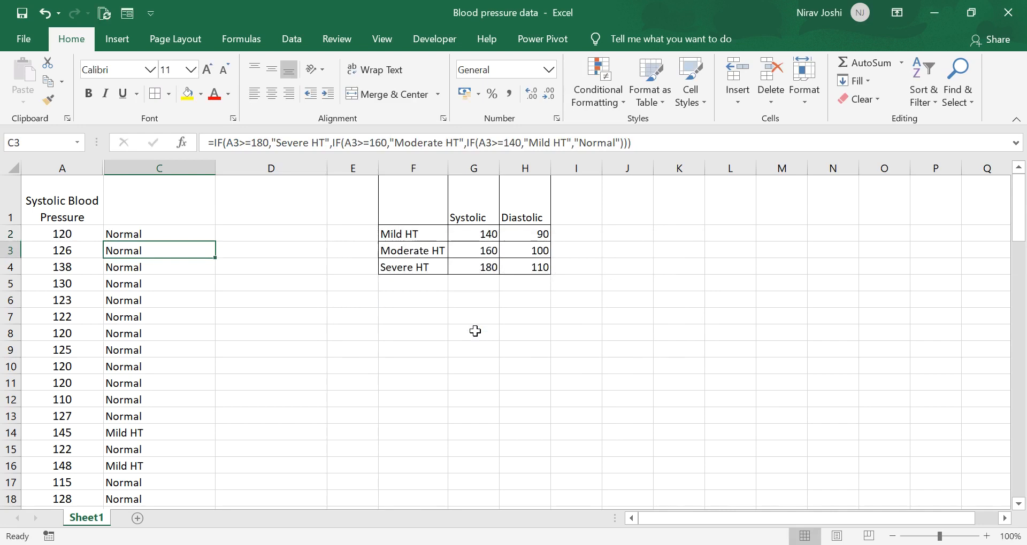
Step: Fill the ascending-order formula from C2 down column C to the last data row
{"action": "left_click", "coordinate": [166, 231]}
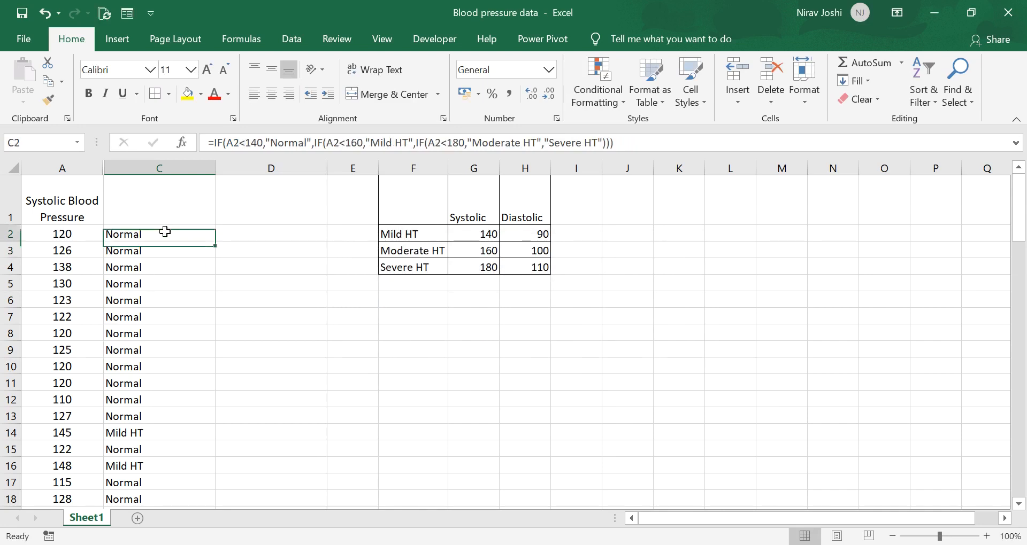
{"action": "double_click", "coordinate": [215, 242]}
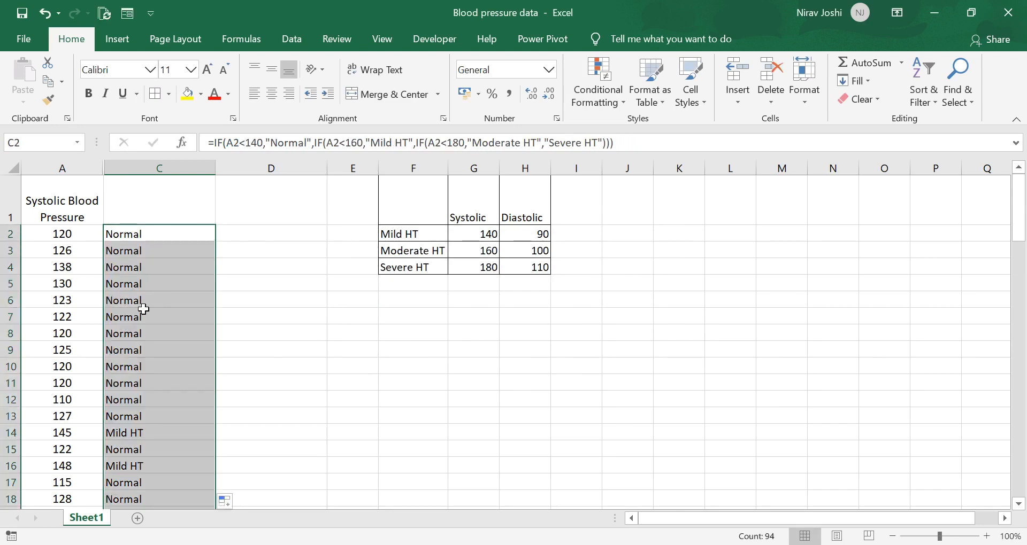
{"action": "scroll", "coordinate": [143, 309], "scroll_direction": "down", "scroll_amount": 20}
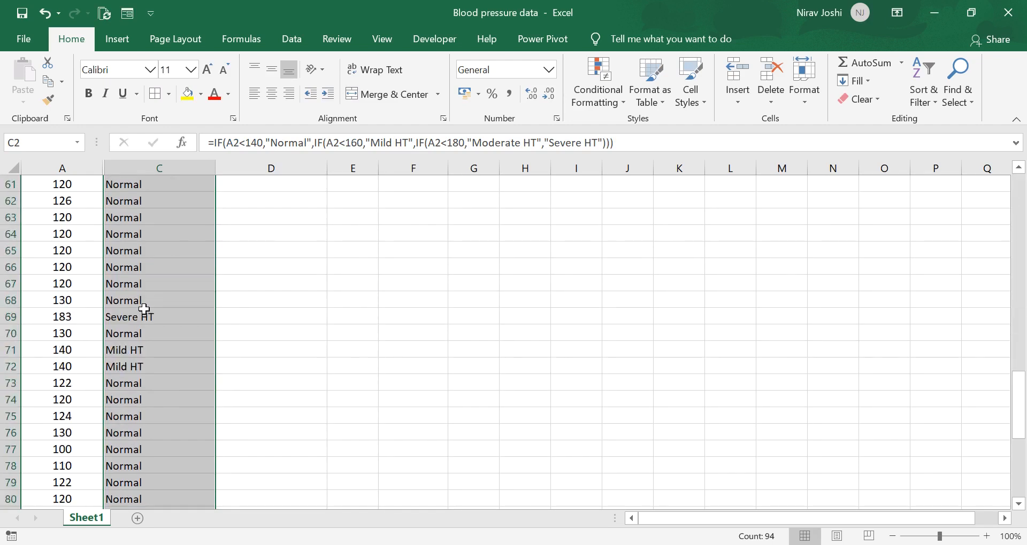
Step: Check the systolic readings against their classifications in rows 84, 81 and 88
{"action": "scroll", "coordinate": [144, 309], "scroll_direction": "down", "scroll_amount": 1}
{"action": "scroll", "coordinate": [144, 309], "scroll_direction": "up", "scroll_amount": 2}
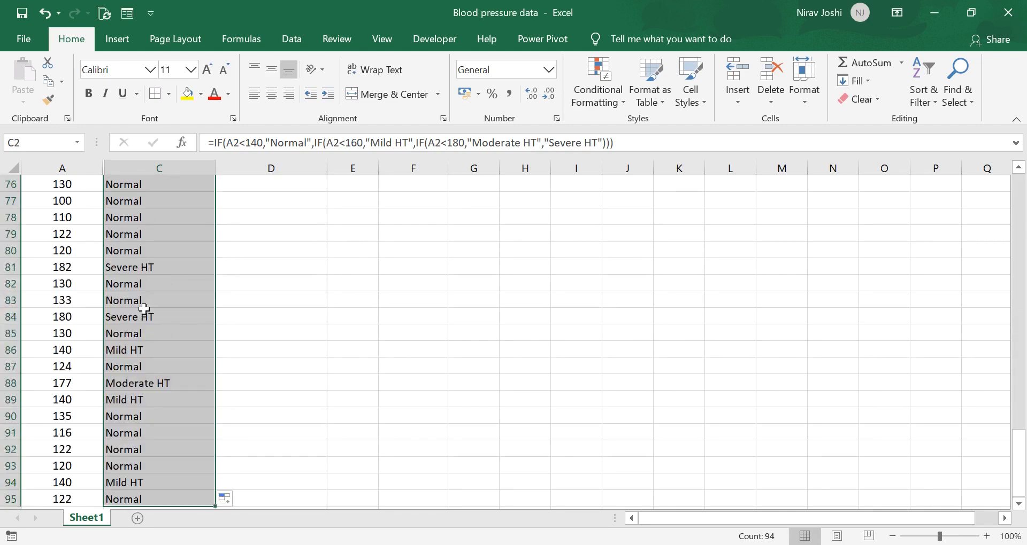
{"action": "left_click", "coordinate": [101, 317]}
{"action": "left_click_drag", "start_coordinate": [102, 317], "coordinate": [108, 319]}
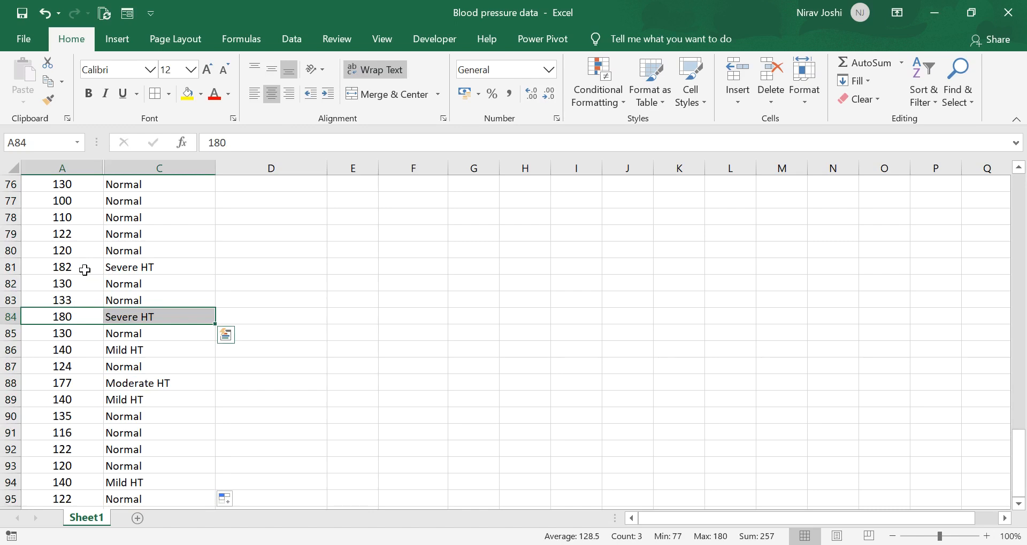
{"action": "left_click_drag", "start_coordinate": [81, 271], "coordinate": [107, 270]}
{"action": "left_click_drag", "start_coordinate": [83, 381], "coordinate": [150, 385]}
{"action": "scroll", "coordinate": [150, 384], "scroll_direction": "up", "scroll_amount": 20}
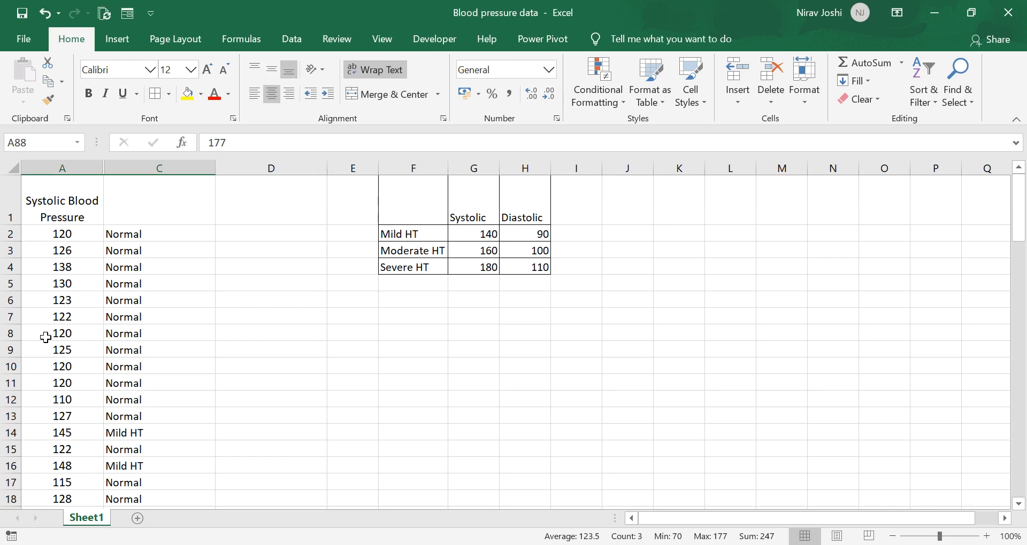
Step: Review the reference table's hypertension categories, the systolic threshold for Severe HT and the Diastolic column
{"action": "left_click_drag", "start_coordinate": [396, 196], "coordinate": [412, 270]}
{"action": "double_click", "coordinate": [415, 268]}
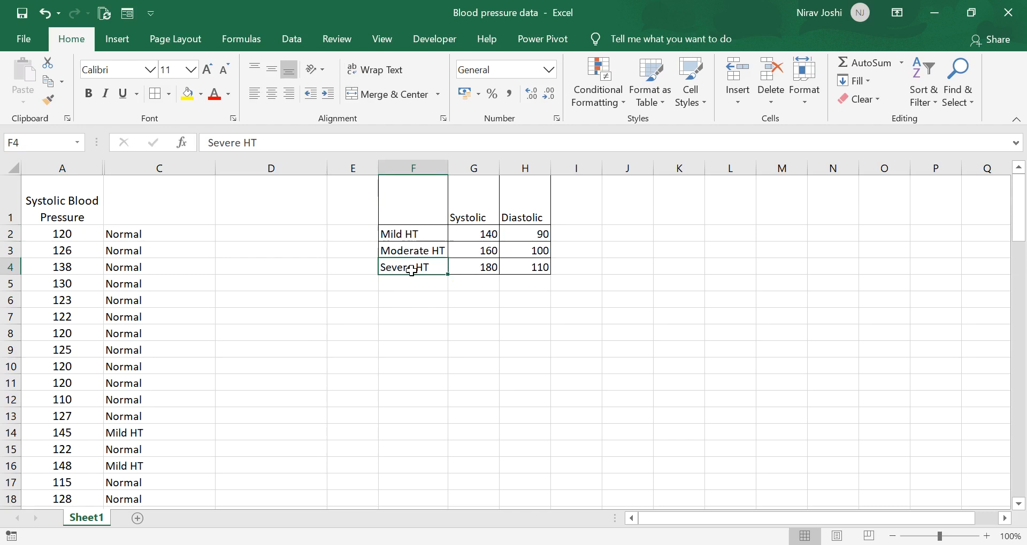
{"action": "left_click", "coordinate": [459, 271]}
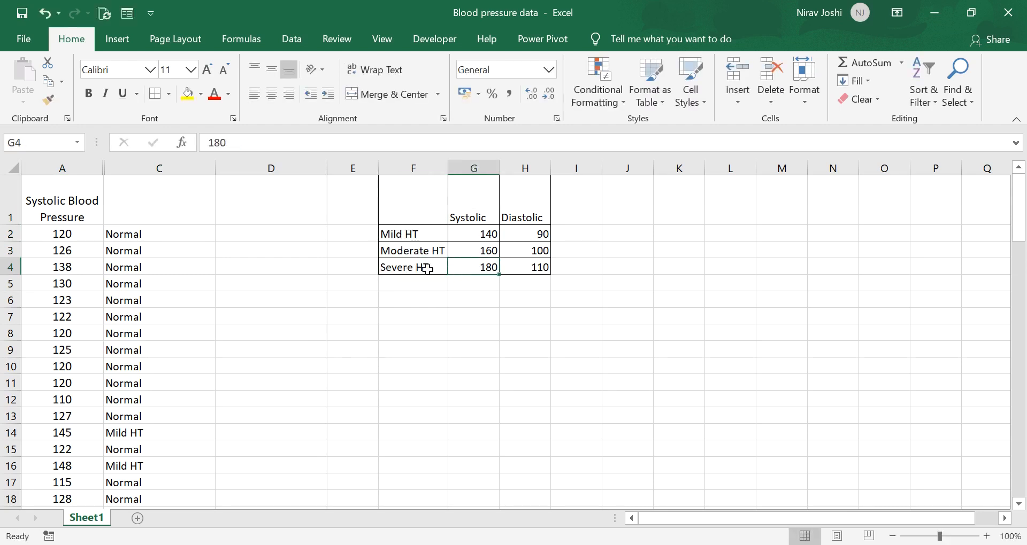
{"action": "left_click_drag", "start_coordinate": [421, 268], "coordinate": [420, 212]}
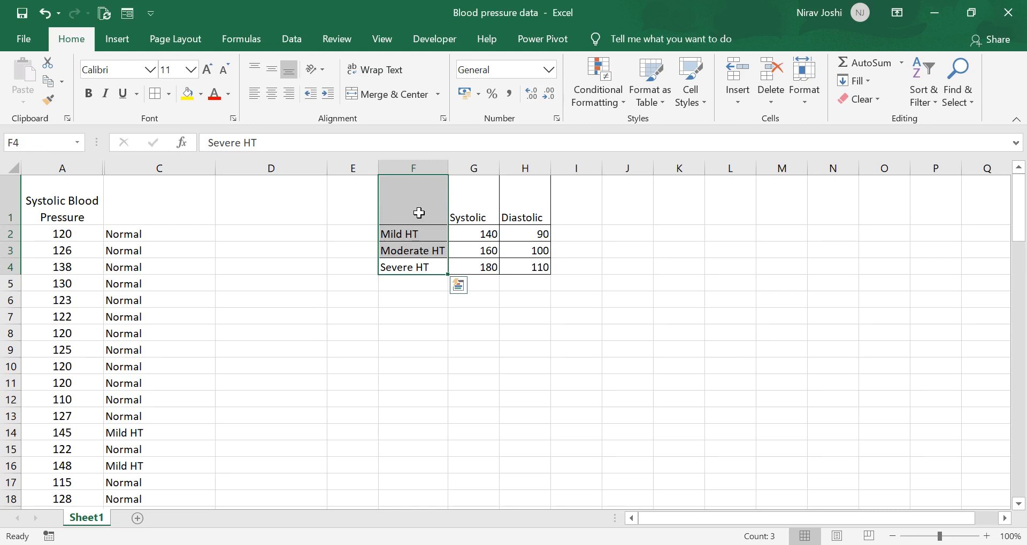
{"action": "left_click_drag", "start_coordinate": [528, 167], "coordinate": [528, 170]}
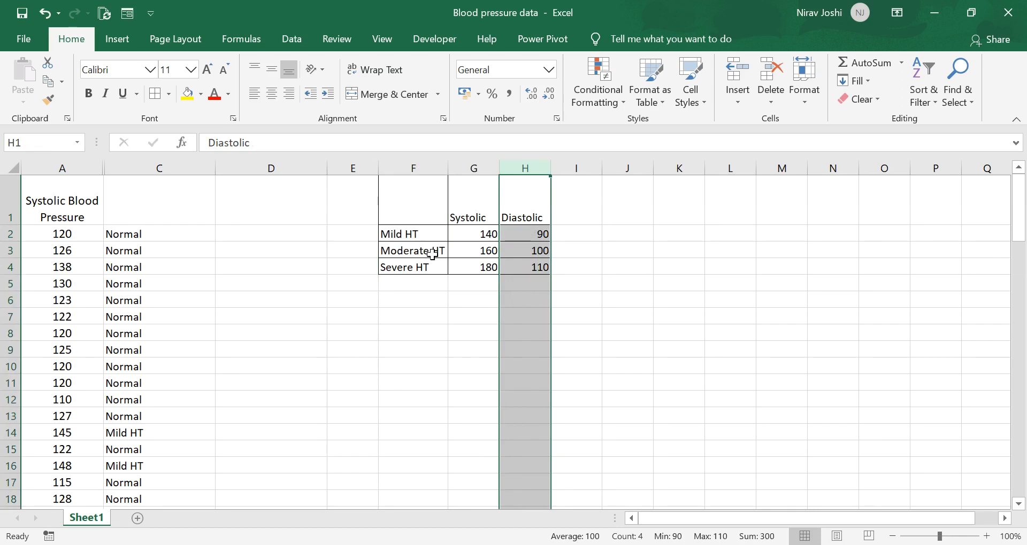
Step: Examine the paired systolic and diastolic thresholds for Mild HT, Moderate HT and Severe HT in the reference table, row by row
{"action": "left_click_drag", "start_coordinate": [481, 234], "coordinate": [525, 234]}
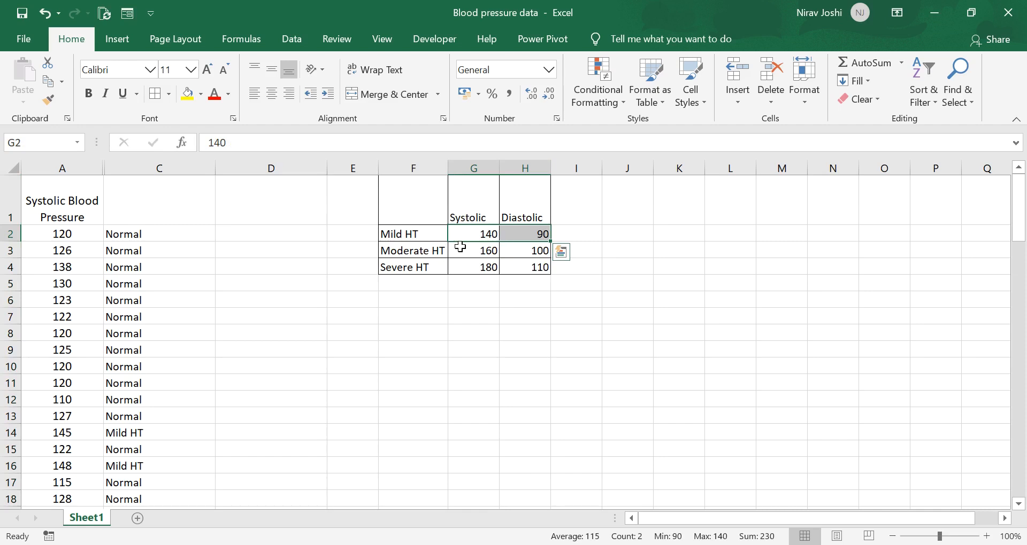
{"action": "left_click_drag", "start_coordinate": [479, 233], "coordinate": [543, 230]}
{"action": "left_click", "coordinate": [405, 234]}
{"action": "left_click_drag", "start_coordinate": [468, 251], "coordinate": [517, 245]}
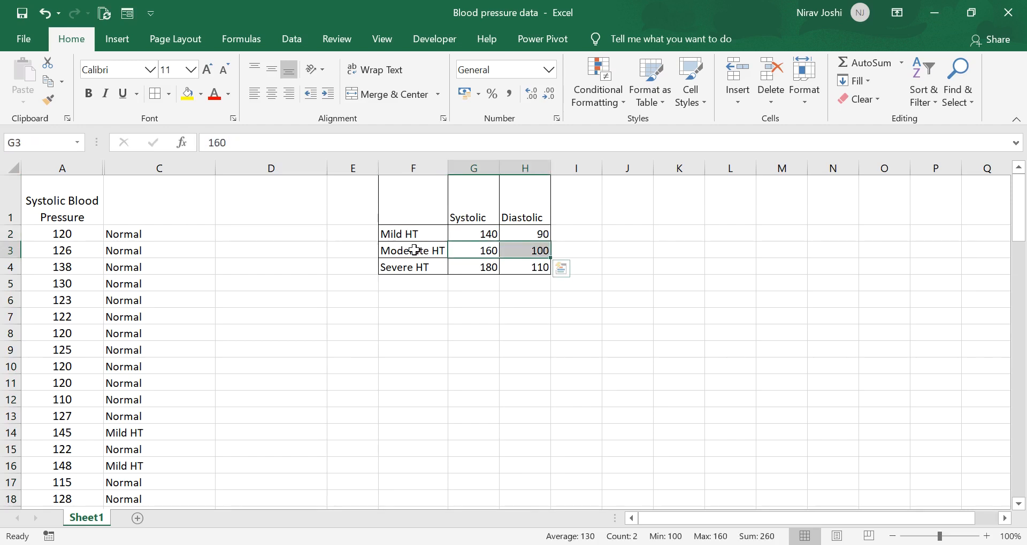
{"action": "left_click", "coordinate": [414, 250]}
{"action": "left_click_drag", "start_coordinate": [470, 266], "coordinate": [519, 266]}
{"action": "left_click", "coordinate": [428, 266]}
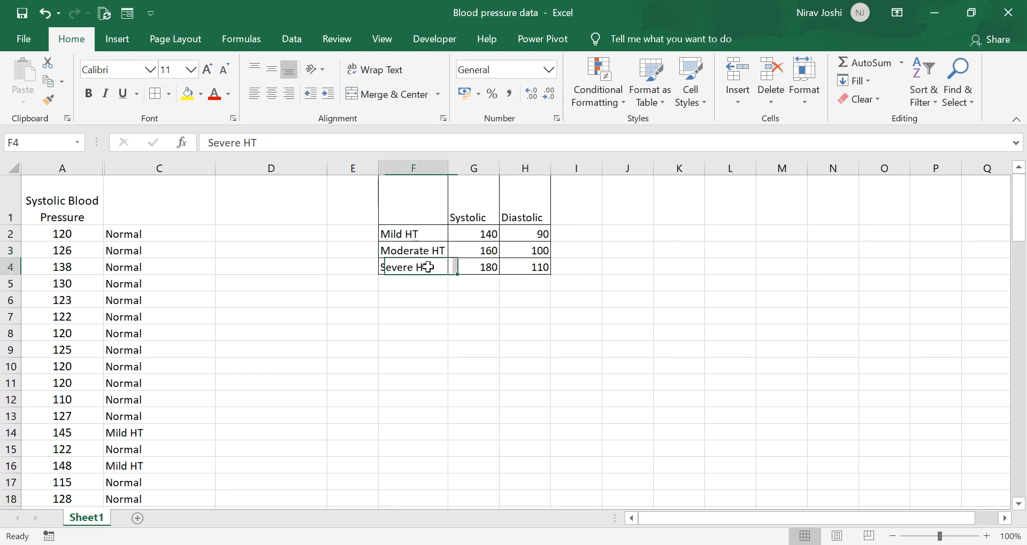